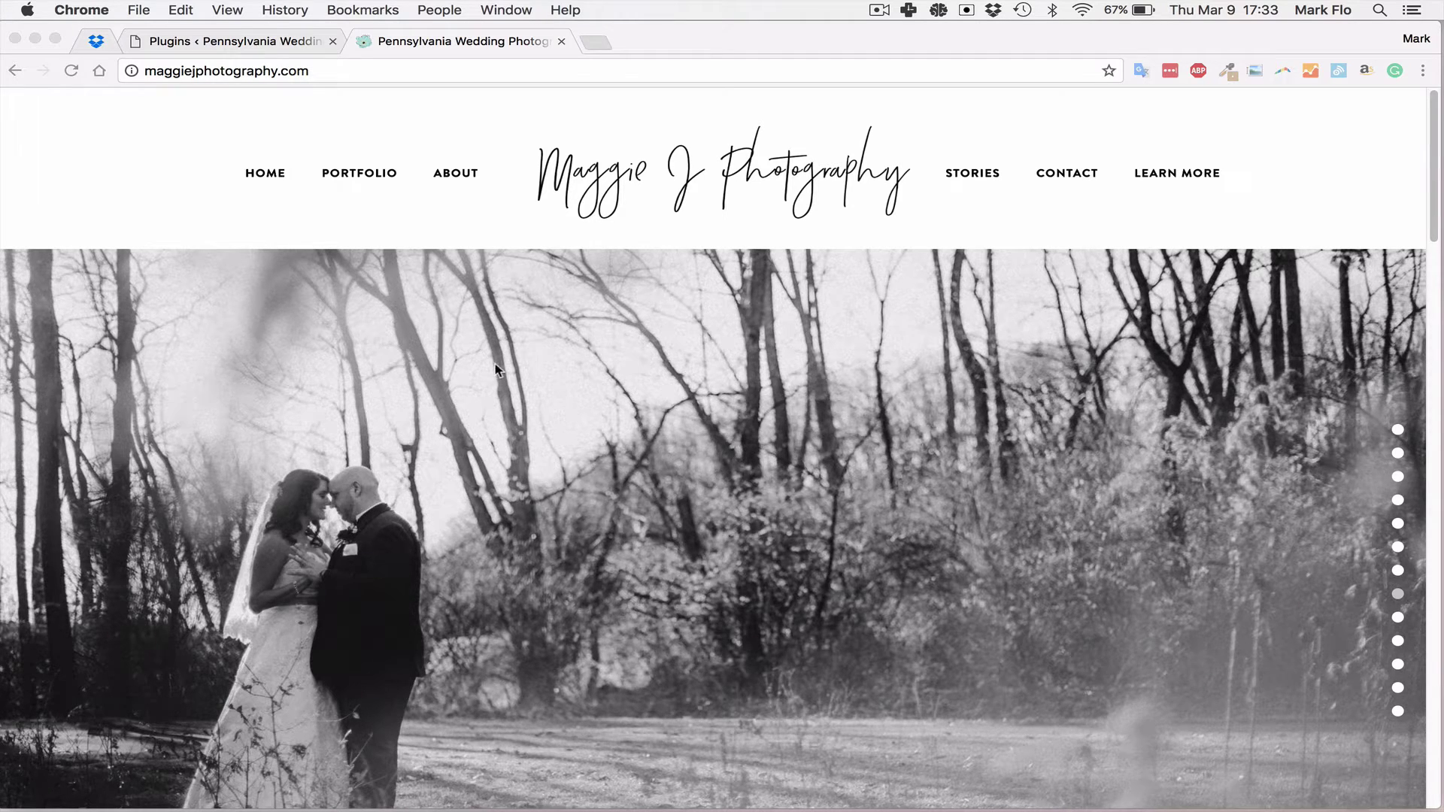
pyautogui.scroll(-10, 520, 414)
pyautogui.scroll(-3, 603, 423)
pyautogui.scroll(-10, 604, 424)
pyautogui.scroll(-5, 648, 448)
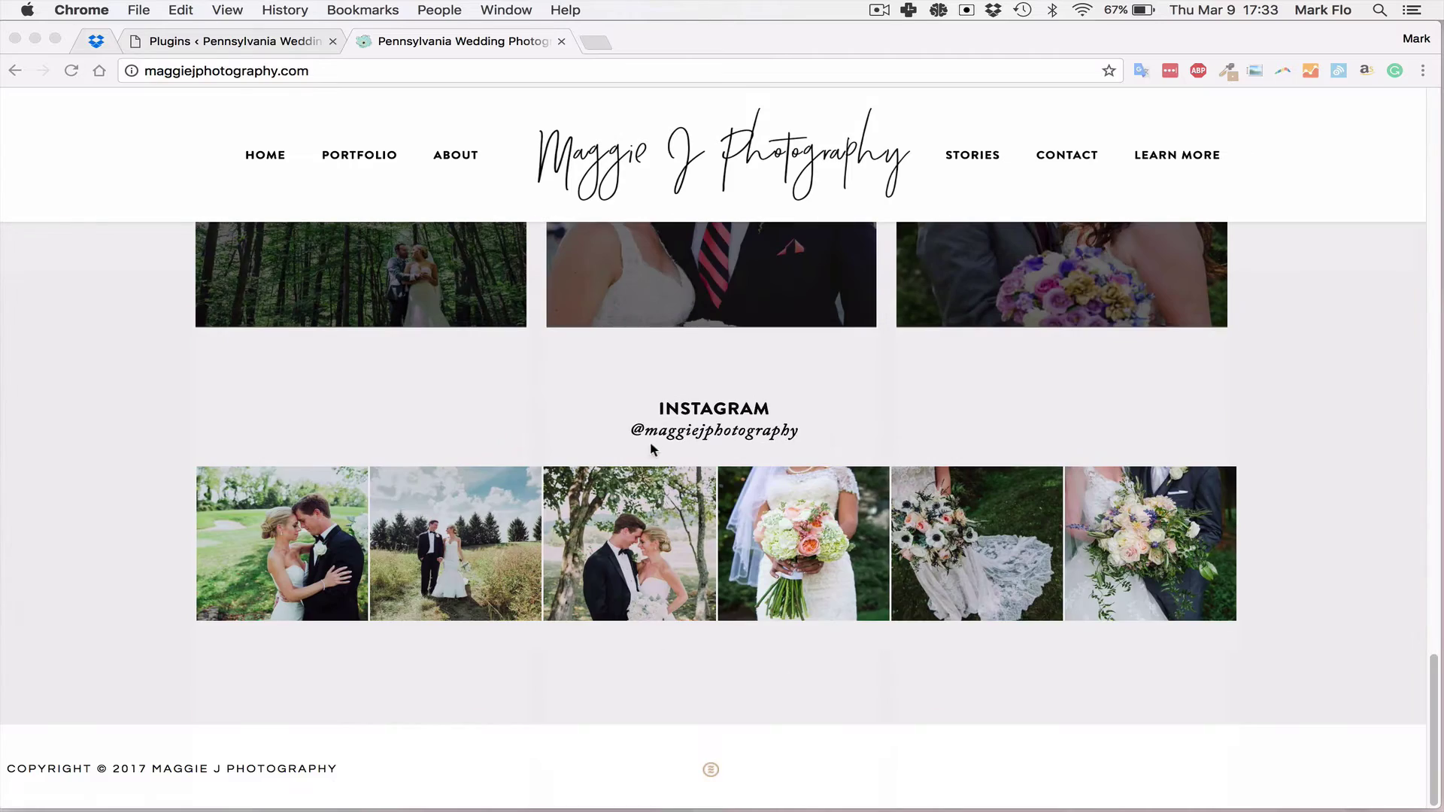
pyautogui.scroll(10, 607, 484)
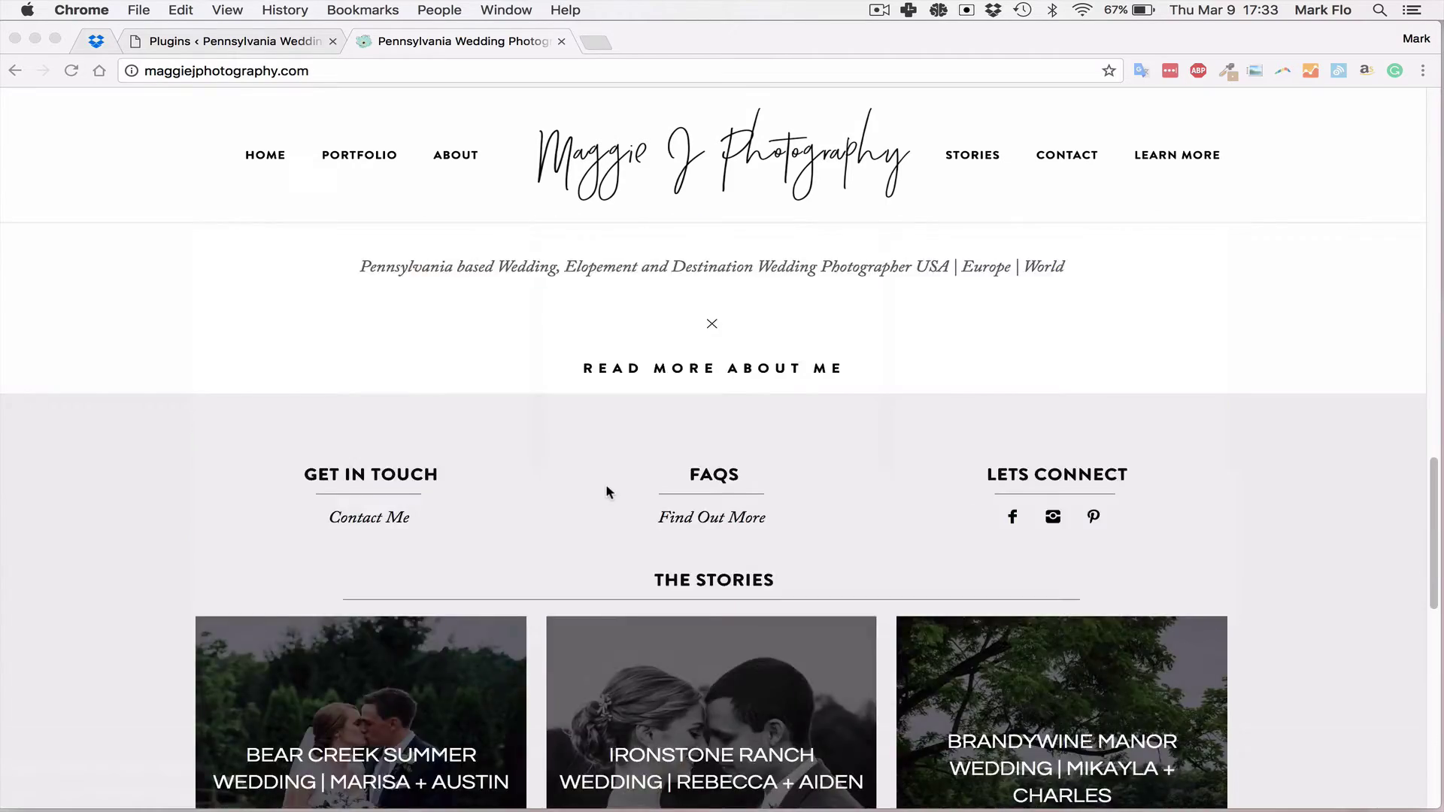
pyautogui.scroll(10, 606, 486)
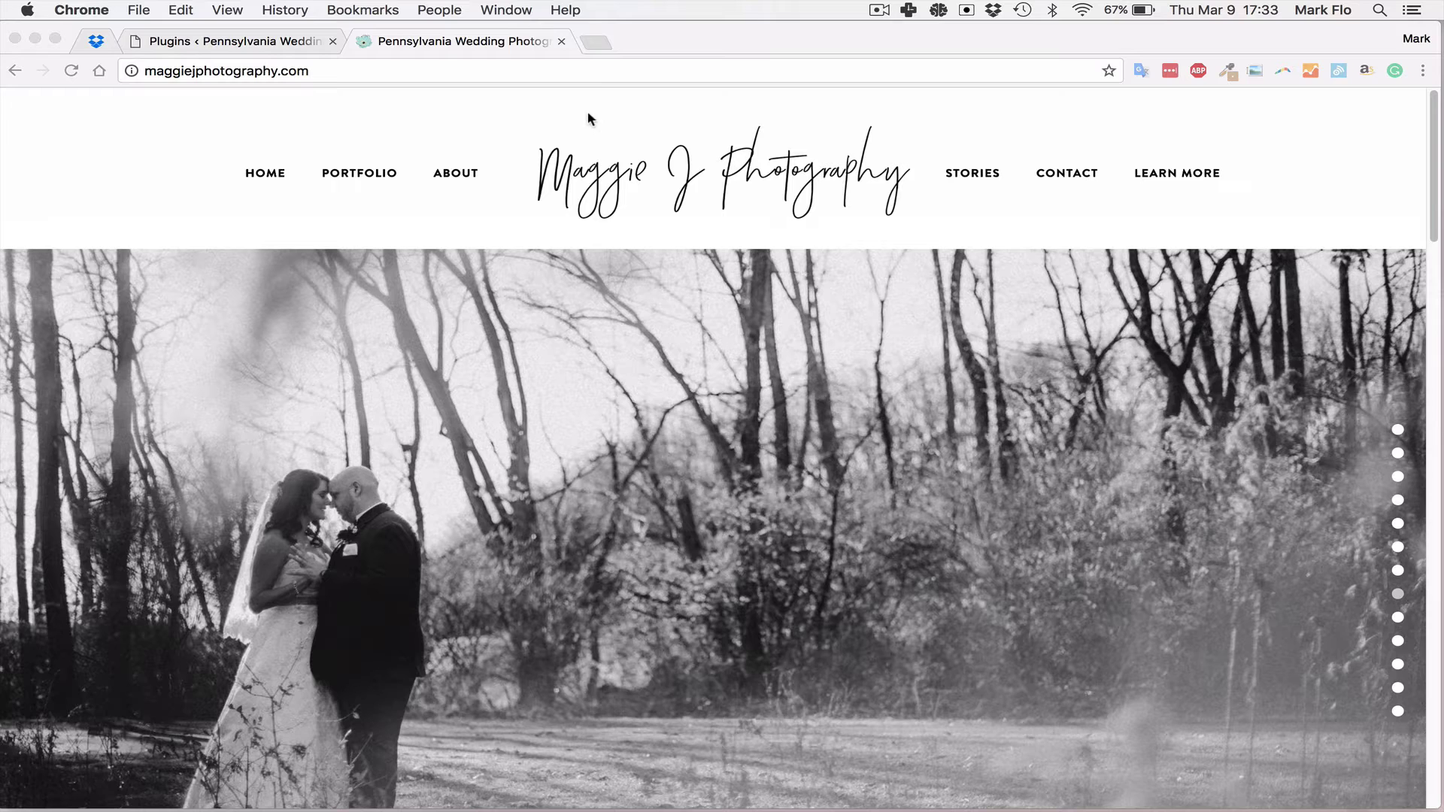
# Start a new Chrome tab for the Flothemes Flo Launch plugin page.
pyautogui.click(595, 42)
pyautogui.write('fl')
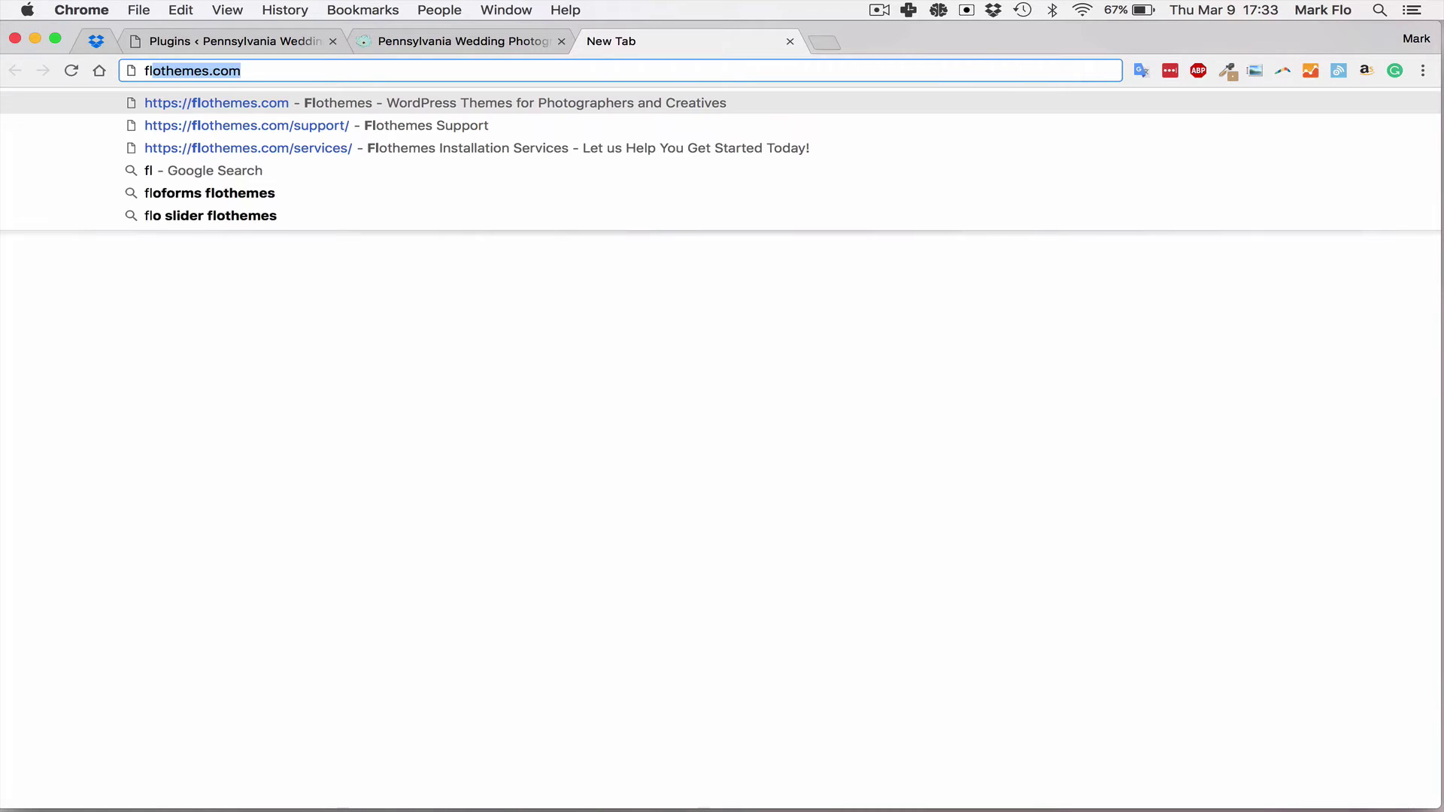
pyautogui.write('othemes.com/flo-launch/')
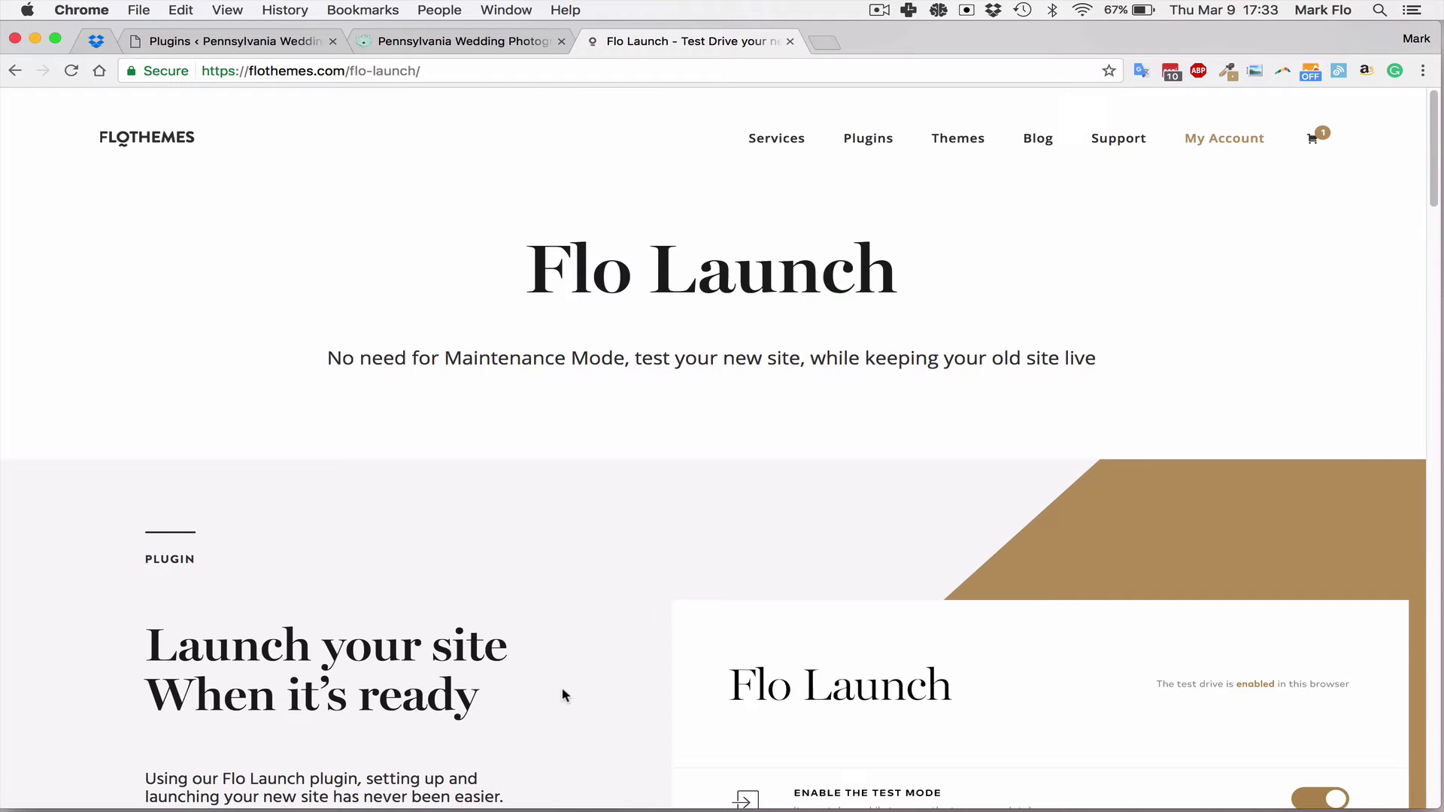
pyautogui.scroll(-3, 694, 542)
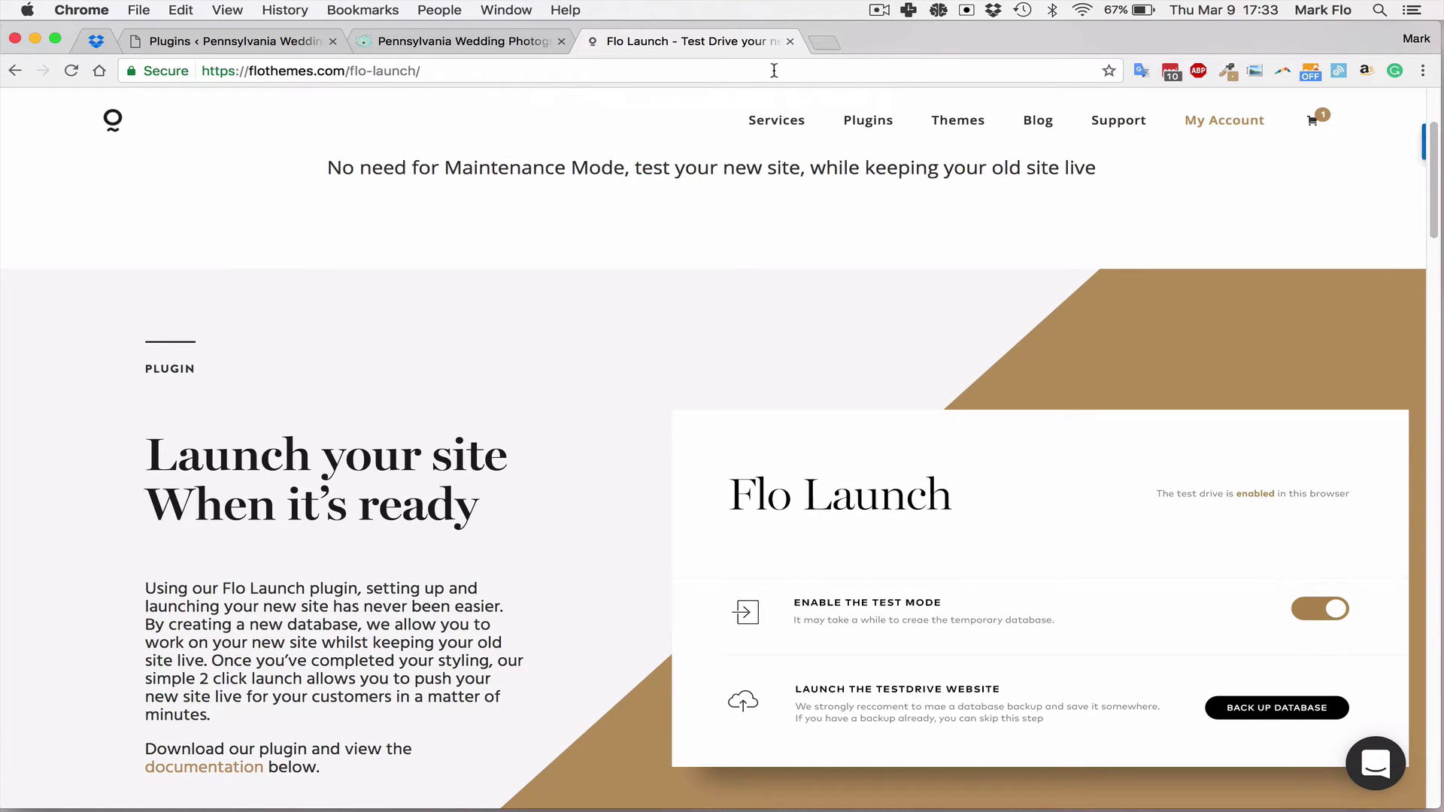
pyautogui.scroll(-3, 635, 223)
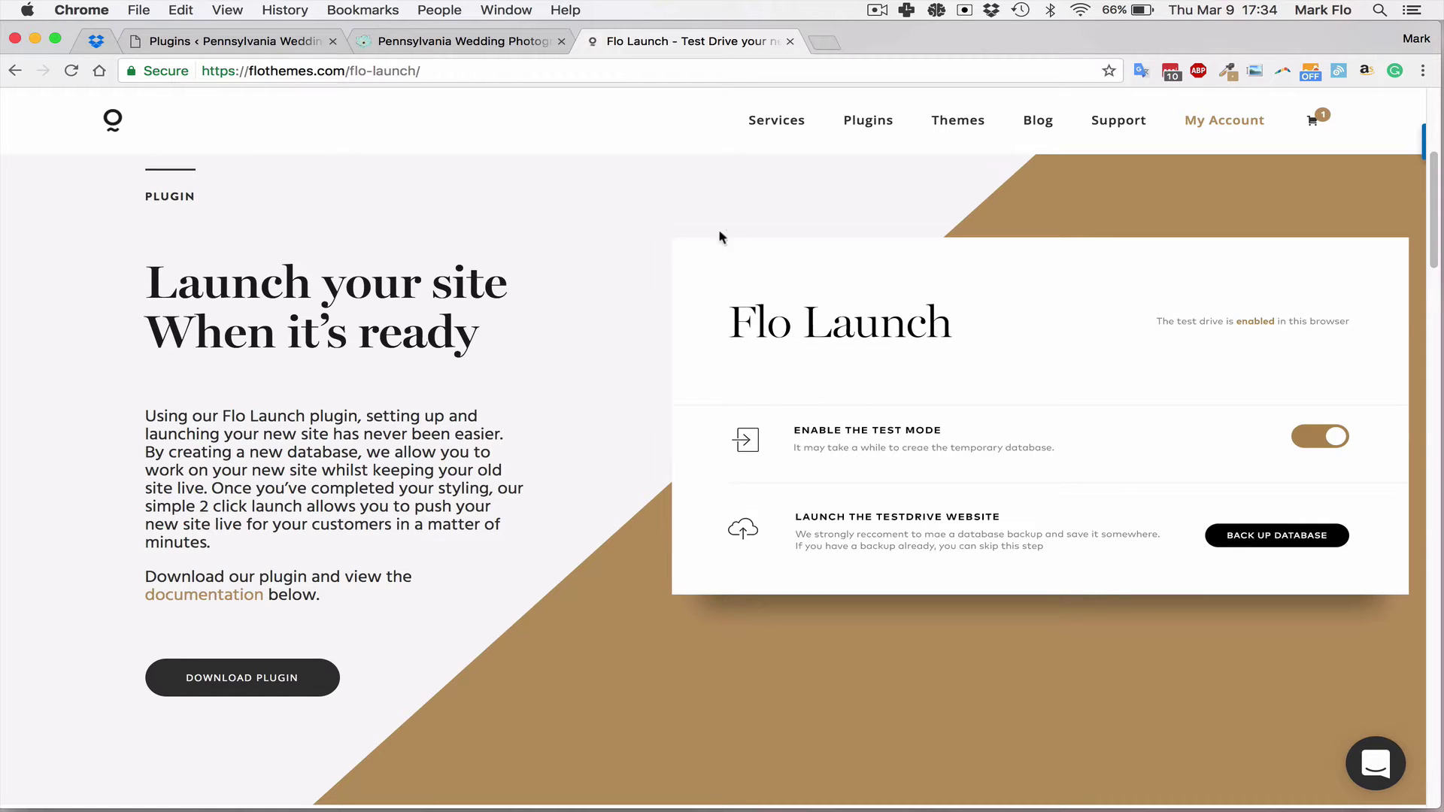
# Return to the WordPress Plugins page and bring up the plugin zip upload form.
pyautogui.click(791, 41)
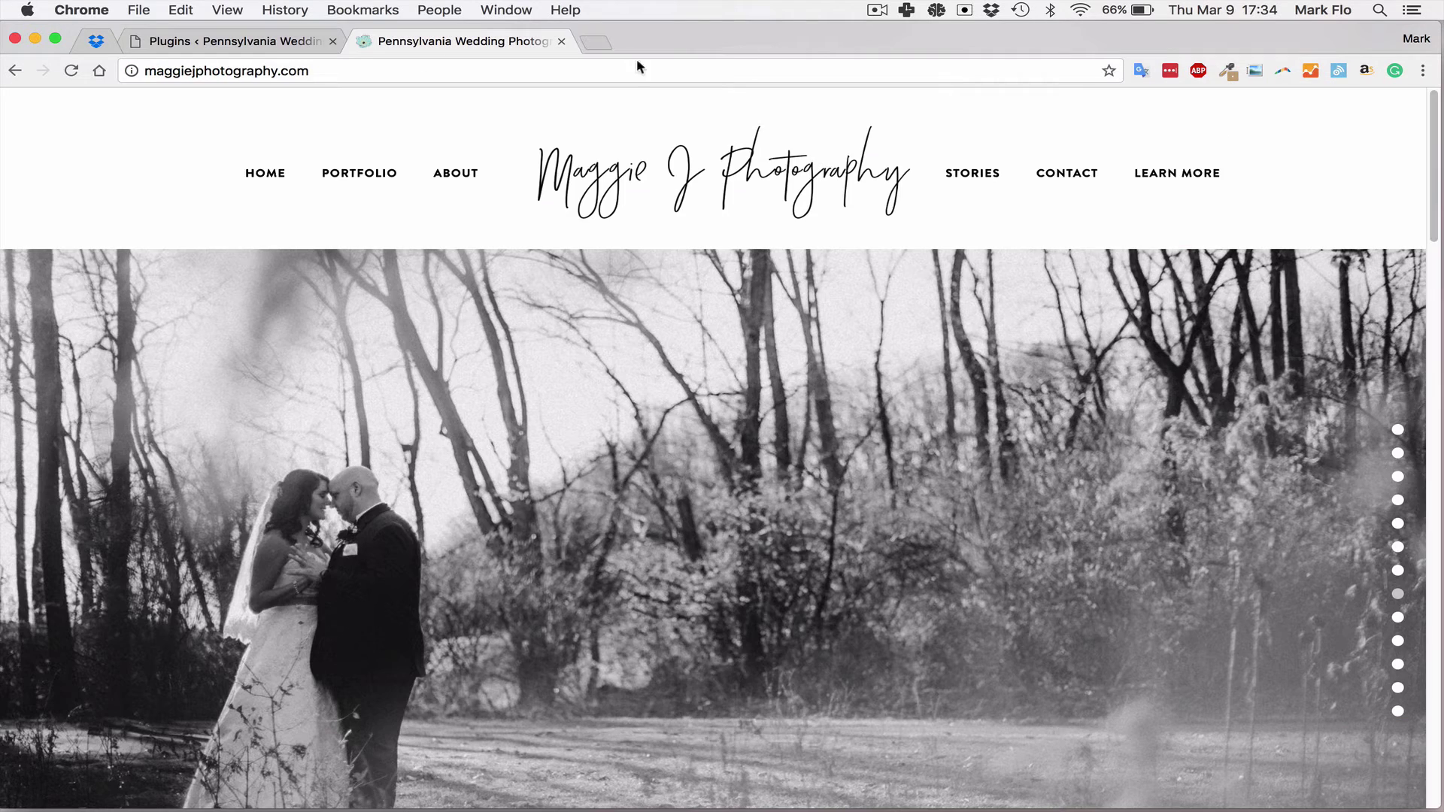
pyautogui.click(237, 40)
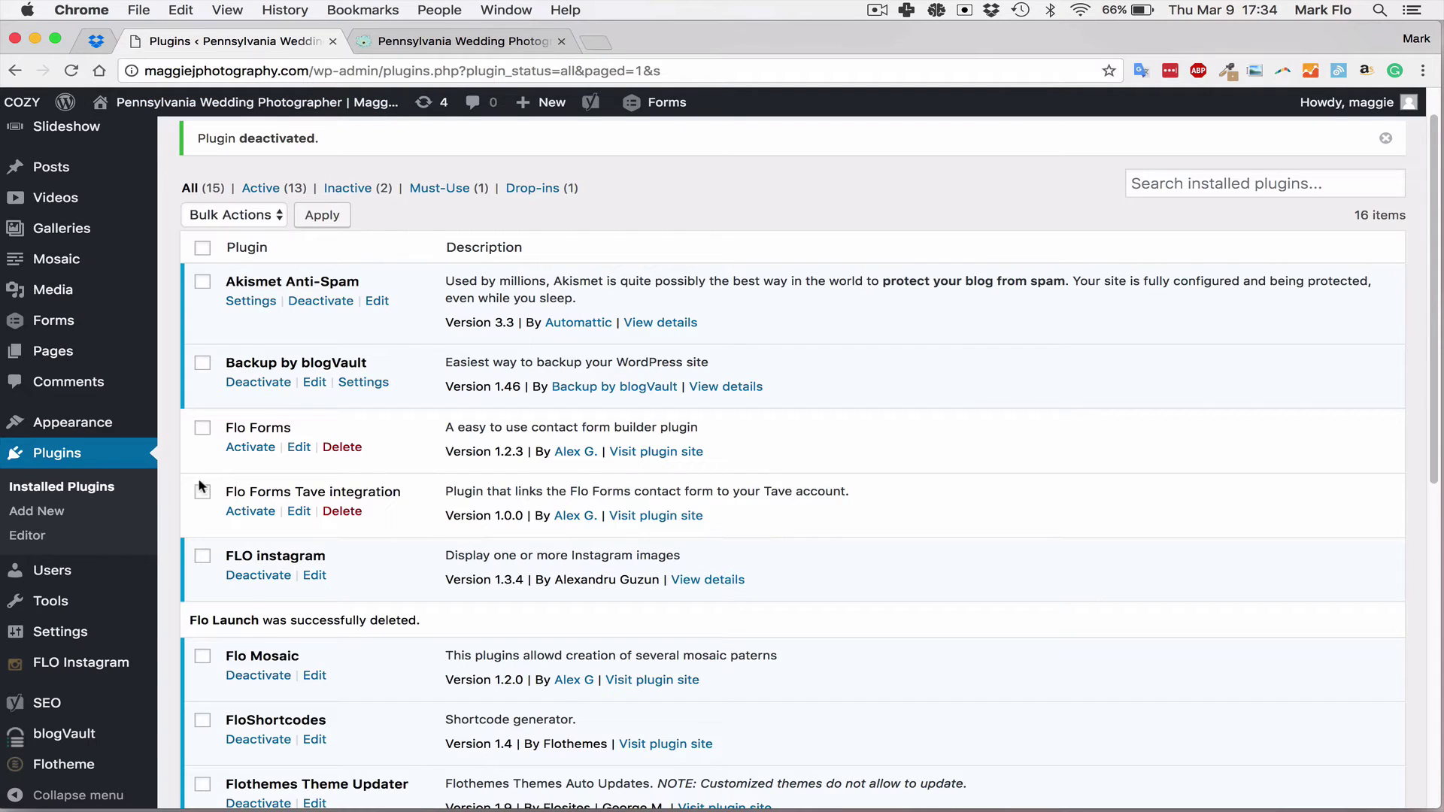
pyautogui.click(75, 463)
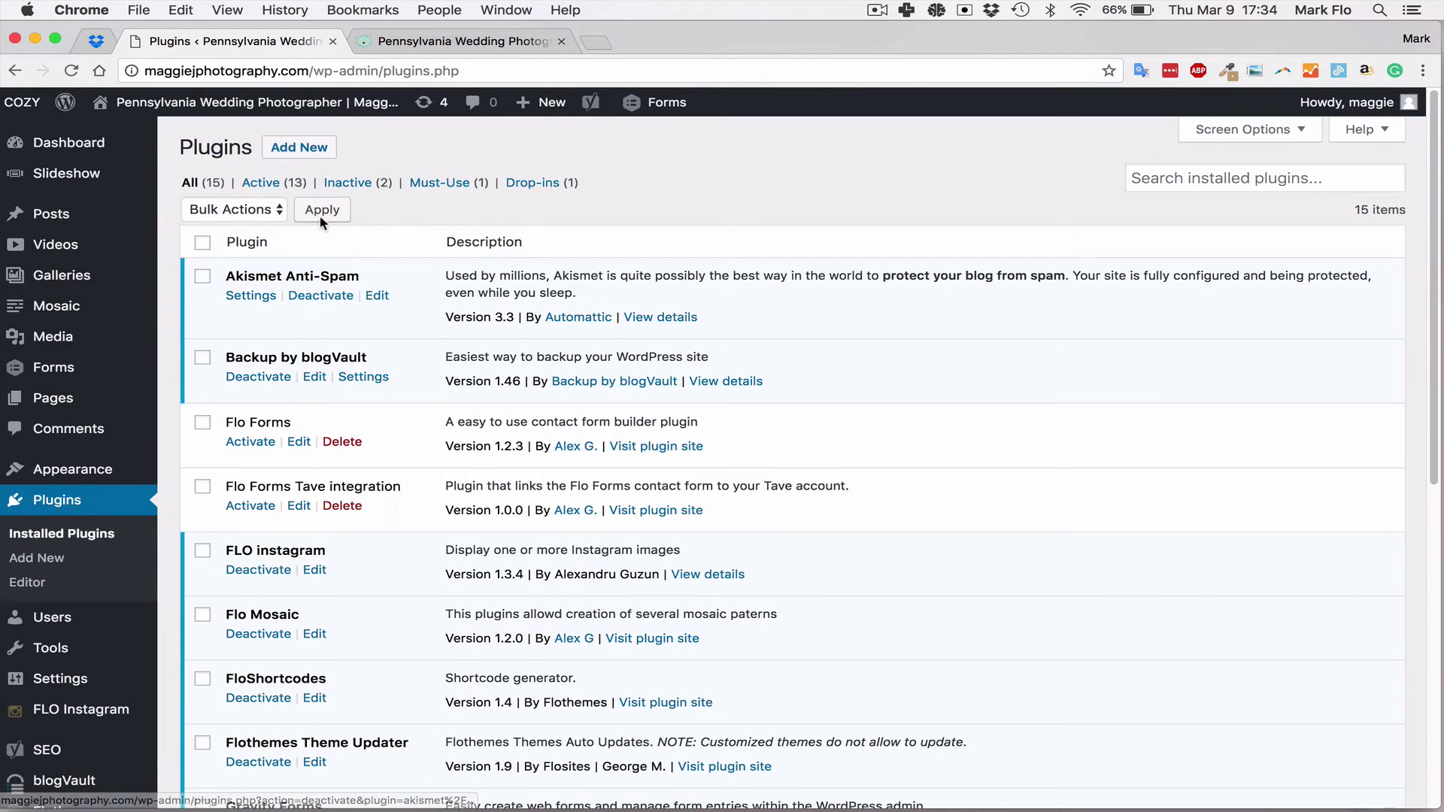
pyautogui.click(298, 147)
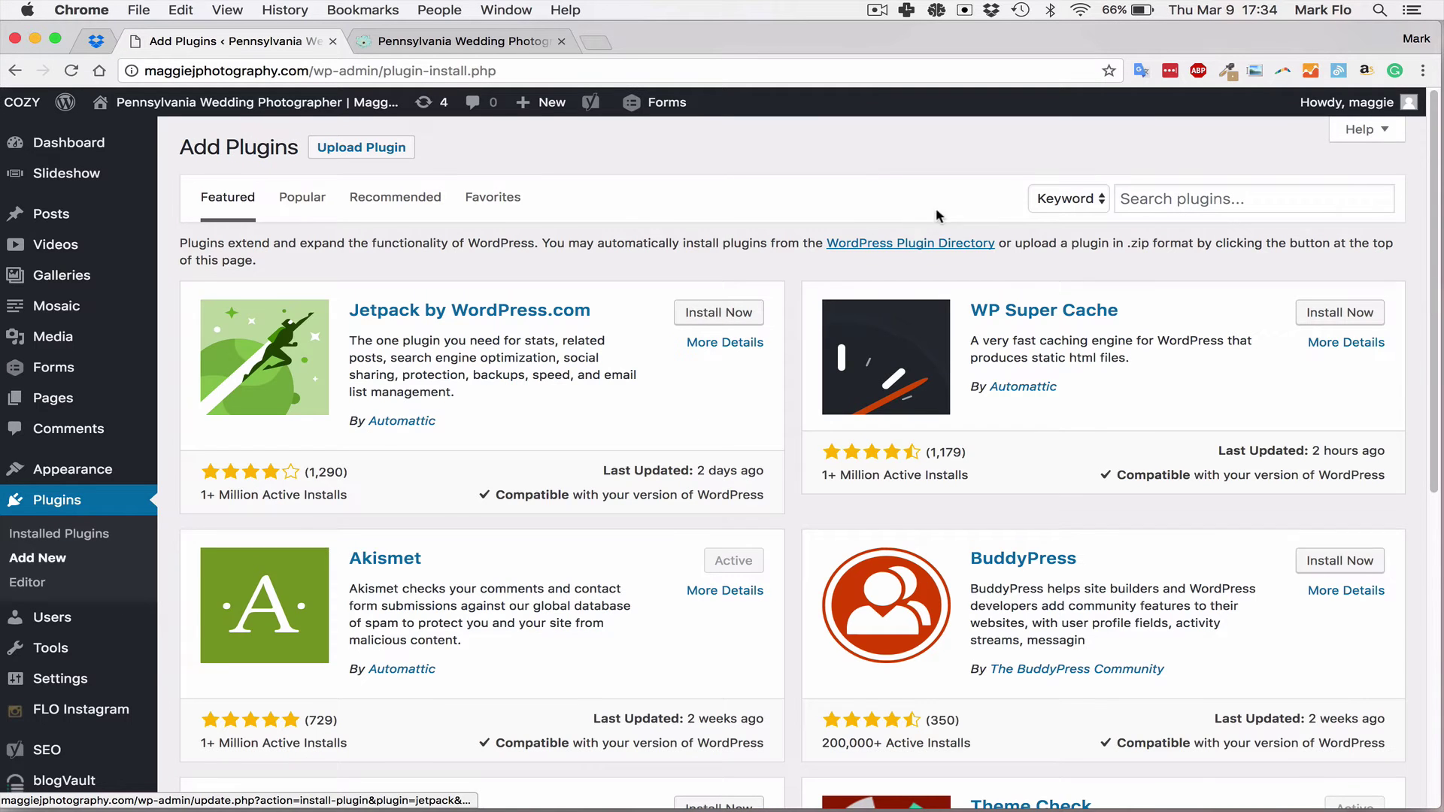
pyautogui.click(382, 155)
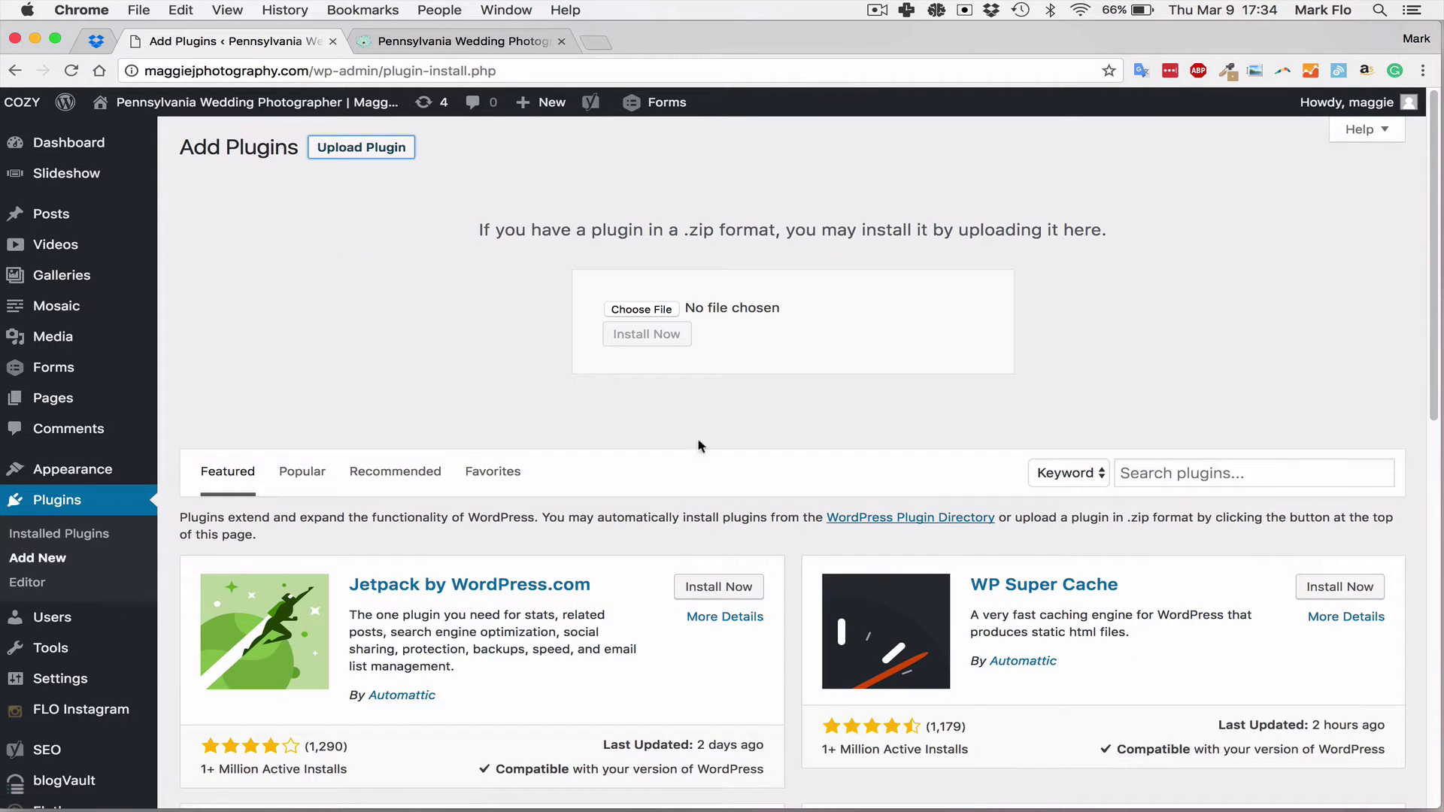
# Upload flo-launch.zip from the Desktop, install it and activate the Flo Launch plugin.
pyautogui.click(660, 312)
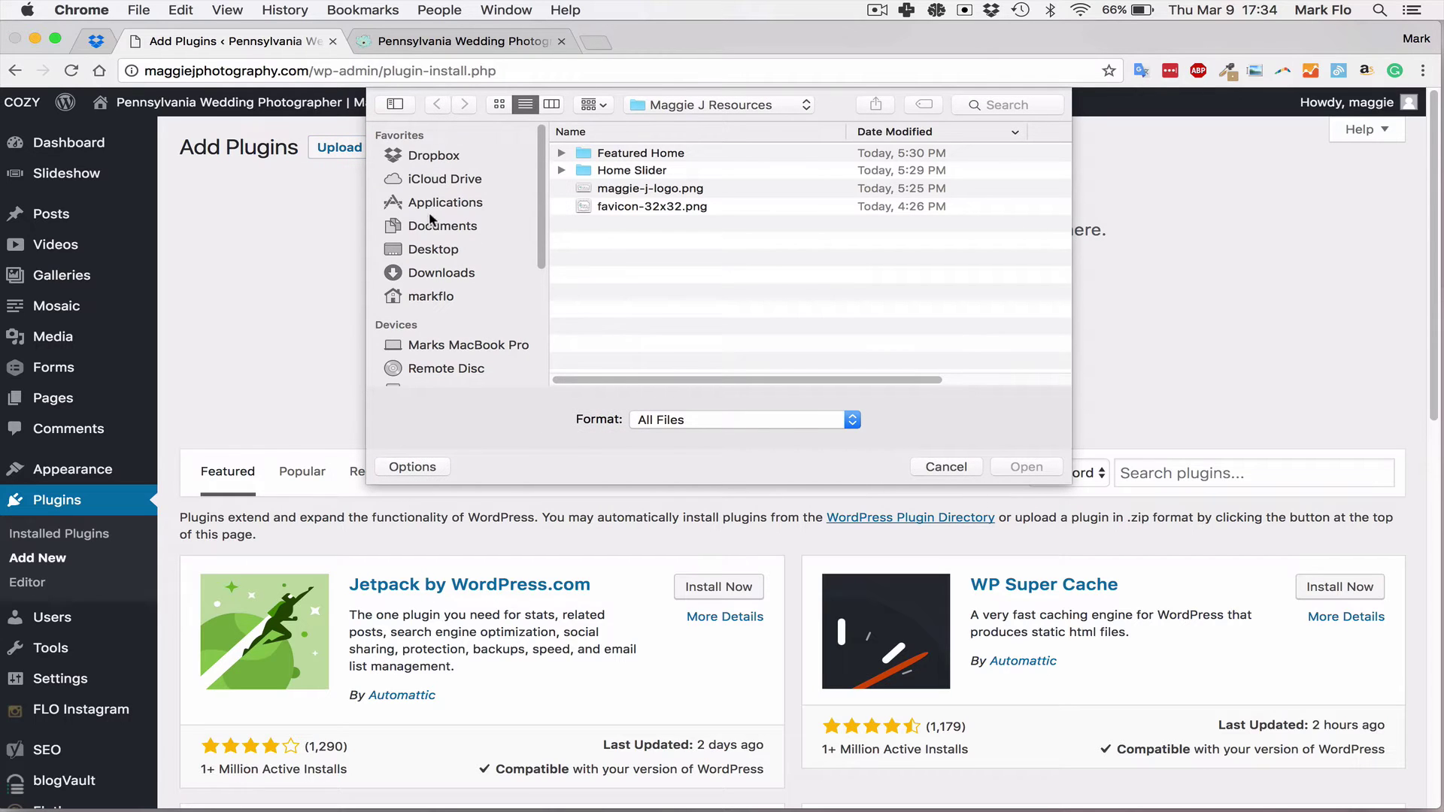
pyautogui.click(450, 254)
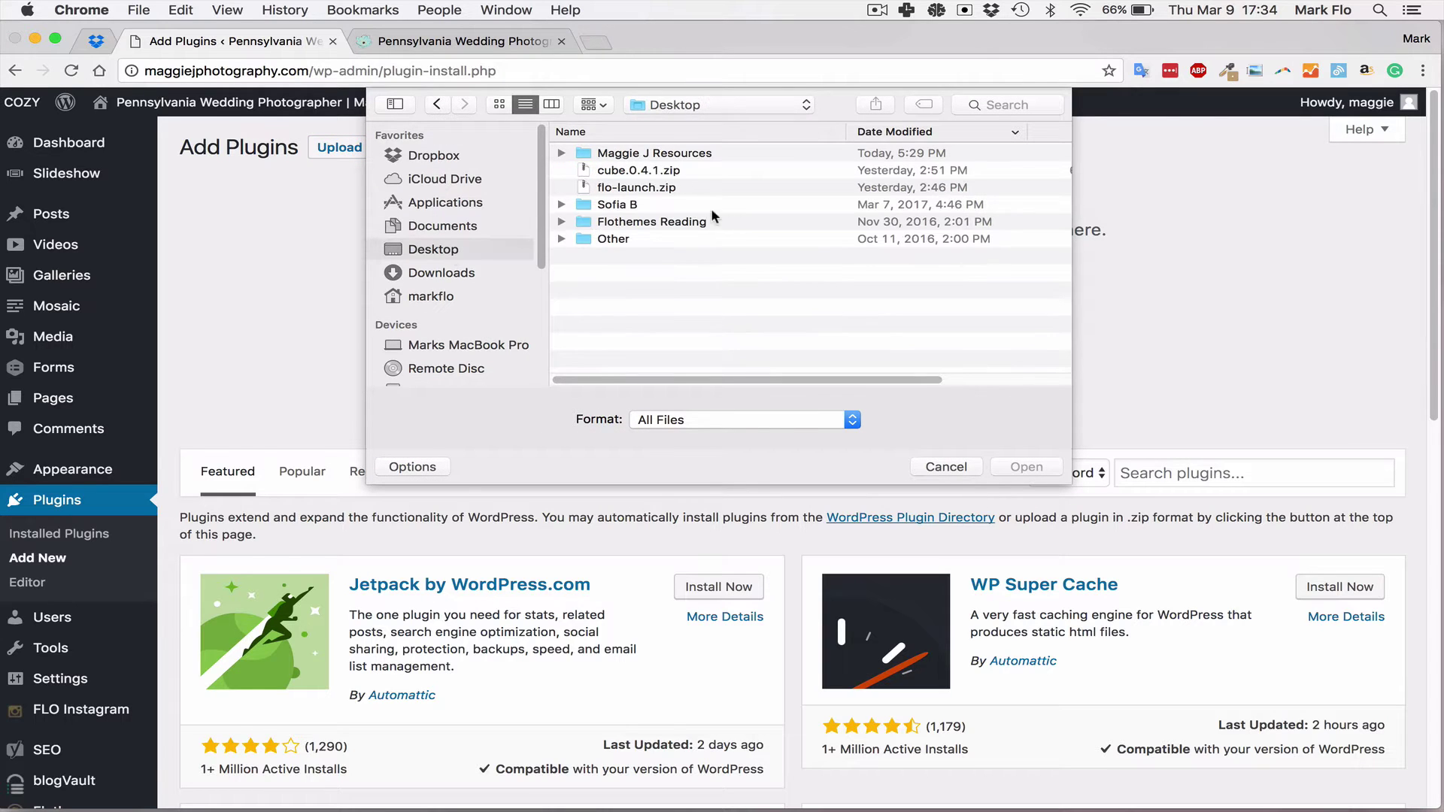
pyautogui.click(638, 188)
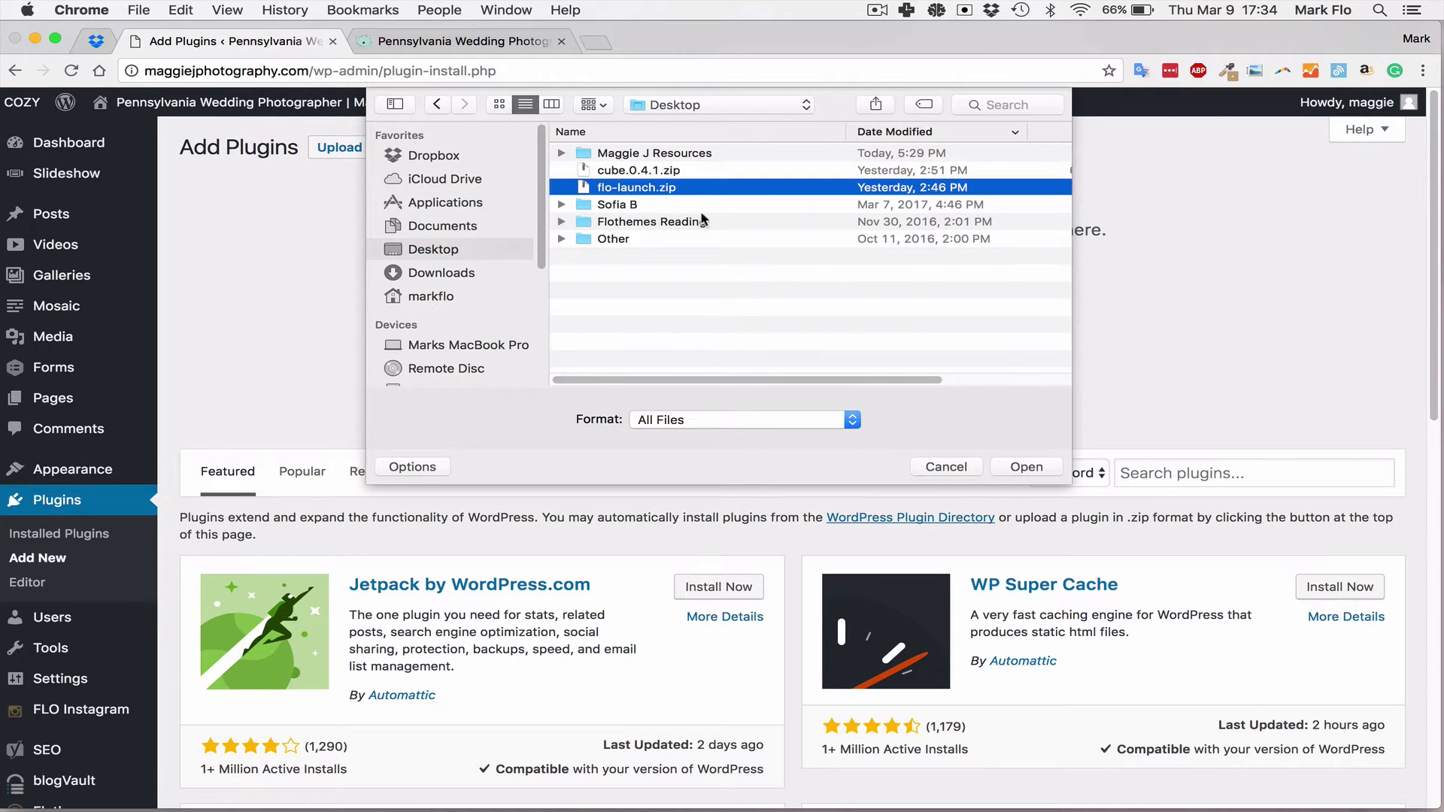
pyautogui.click(1033, 469)
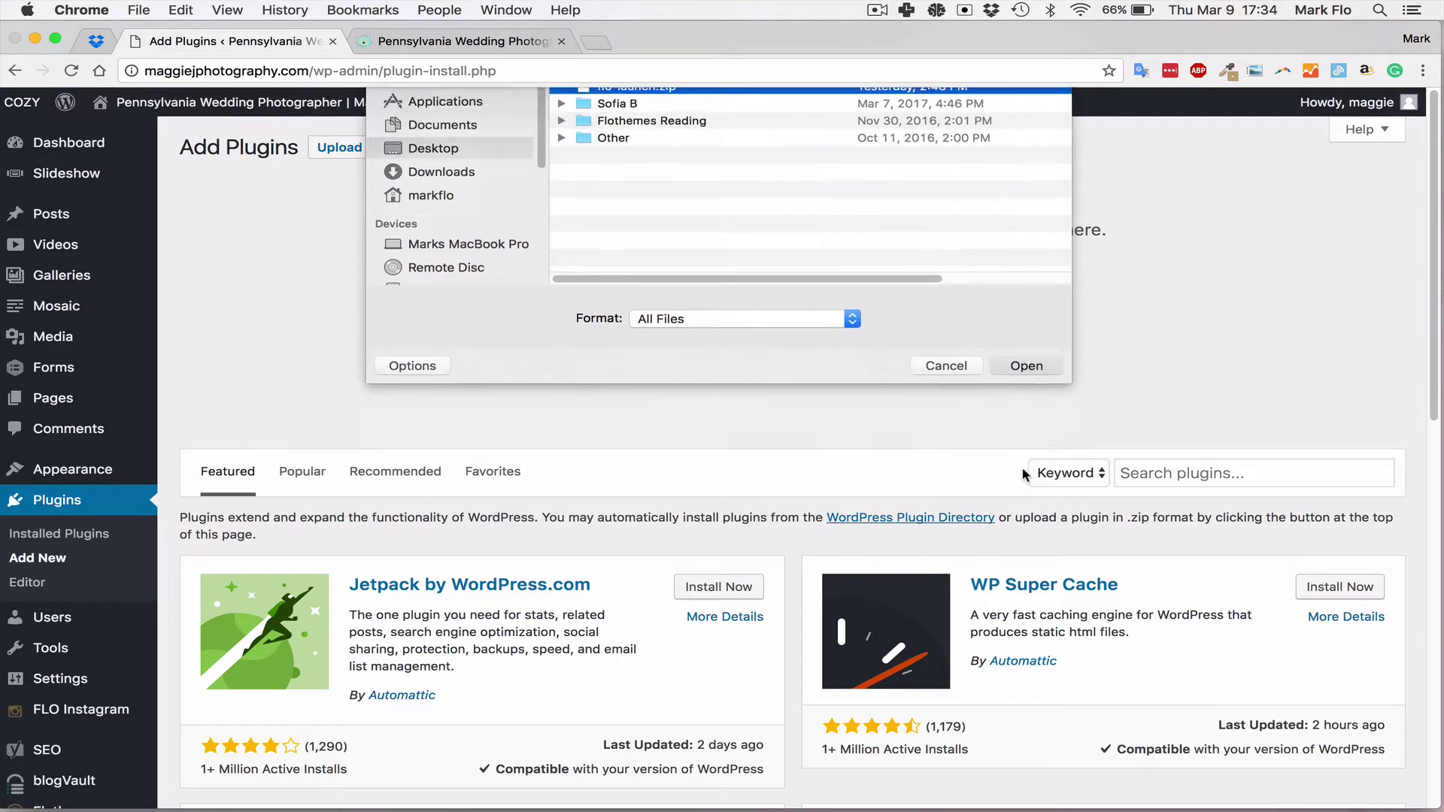
pyautogui.click(652, 339)
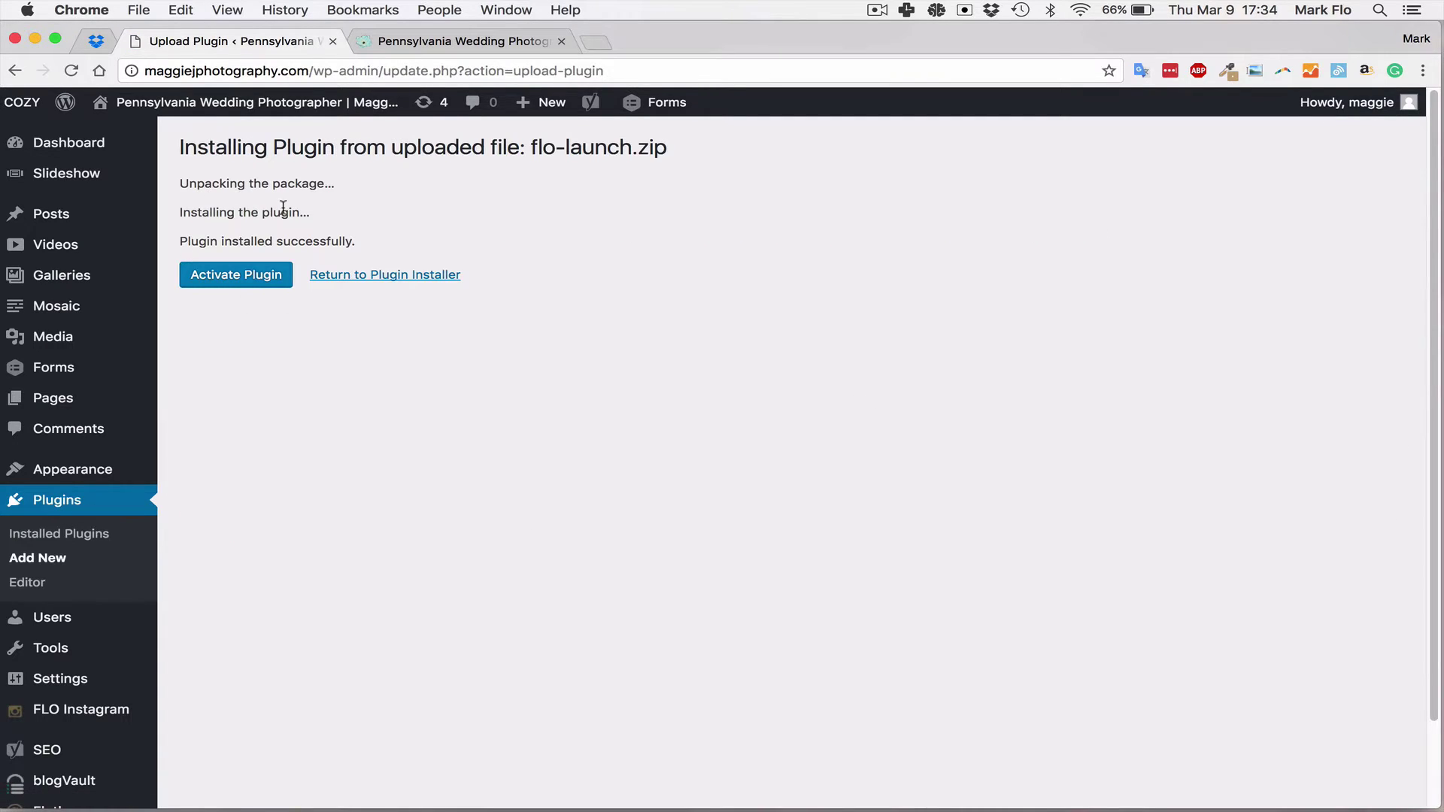
pyautogui.click(232, 281)
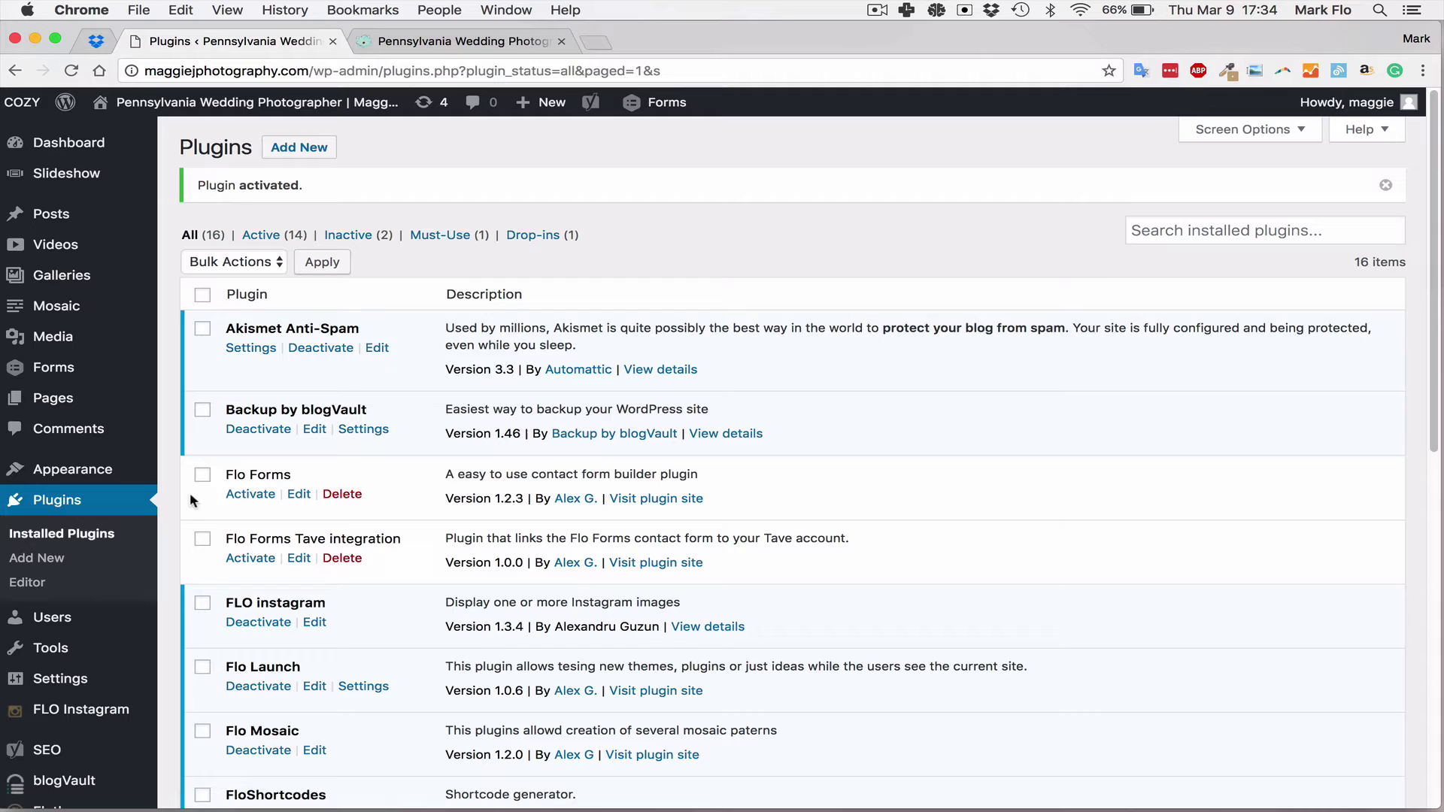
pyautogui.scroll(-2, 166, 473)
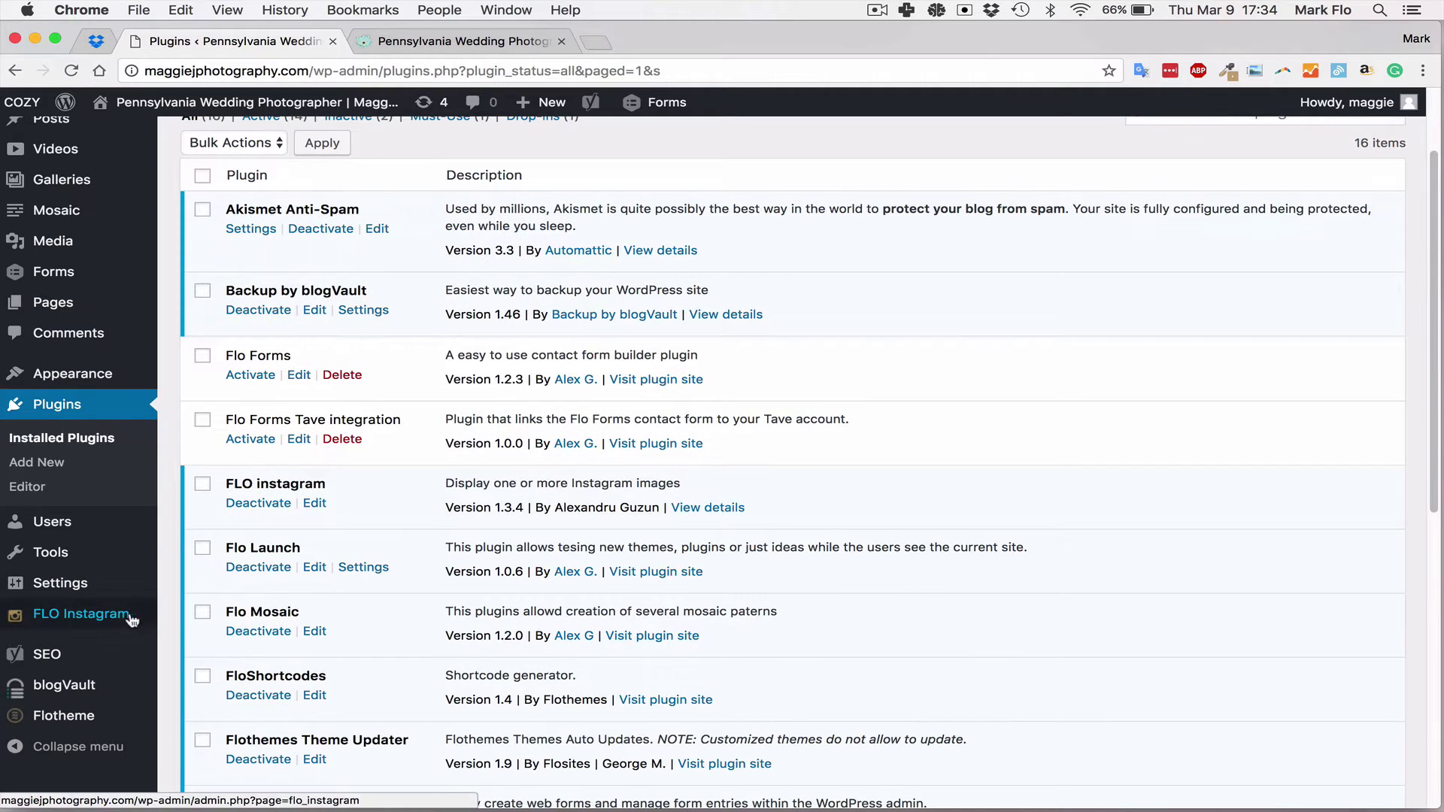
pyautogui.moveTo(60, 677)
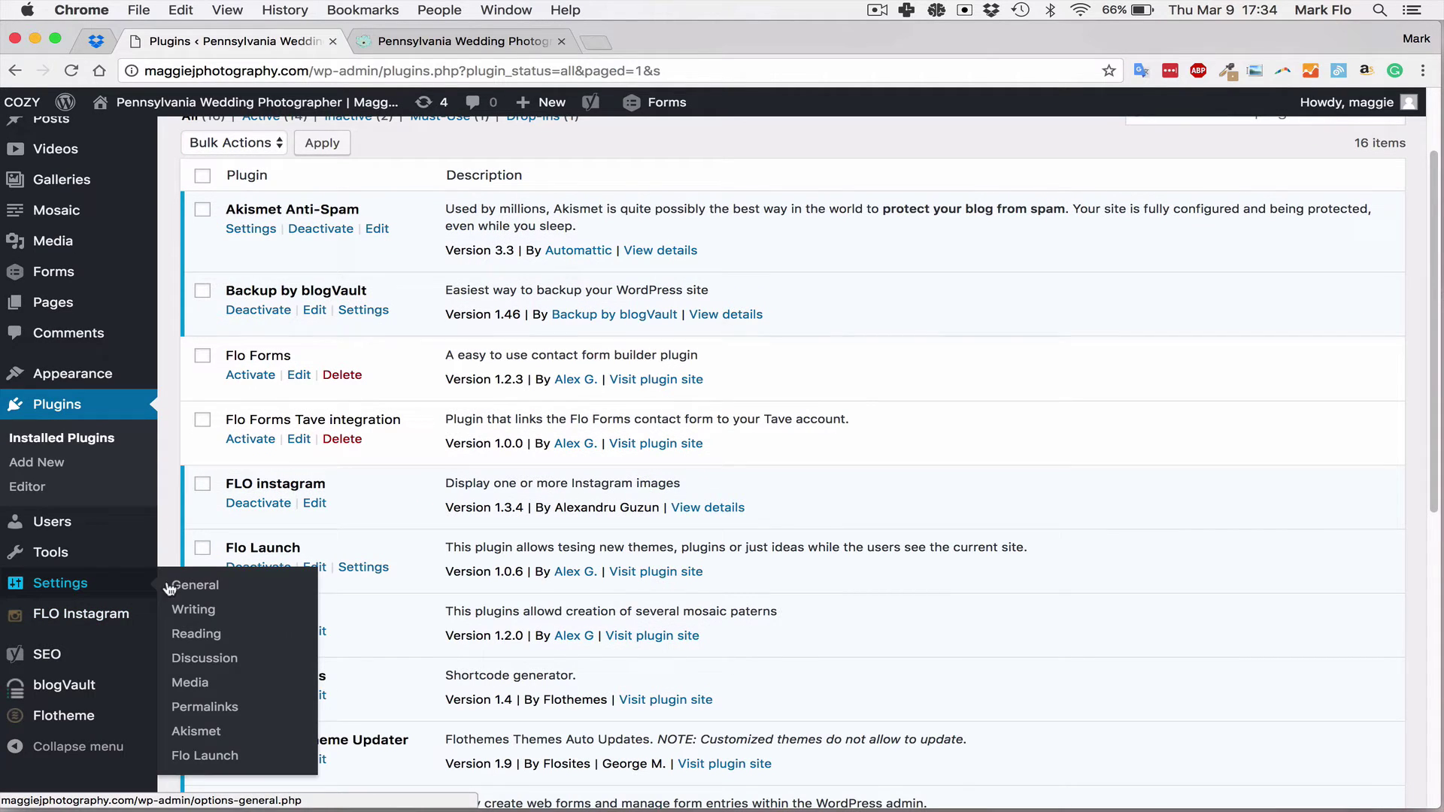
# Create and download a database backup from the Flo Launch settings page.
pyautogui.click(202, 759)
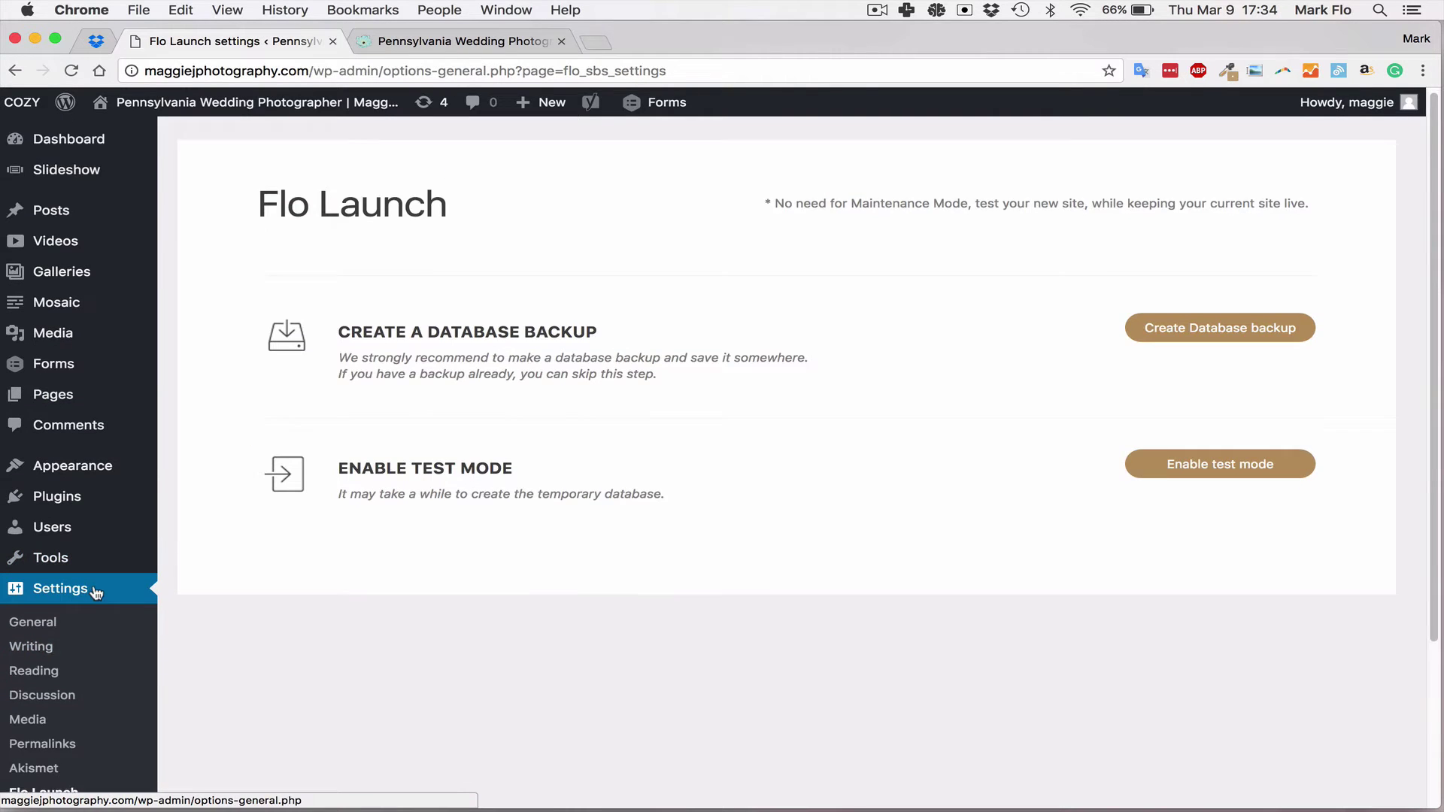
pyautogui.scroll(-2, 88, 659)
pyautogui.scroll(2, 531, 564)
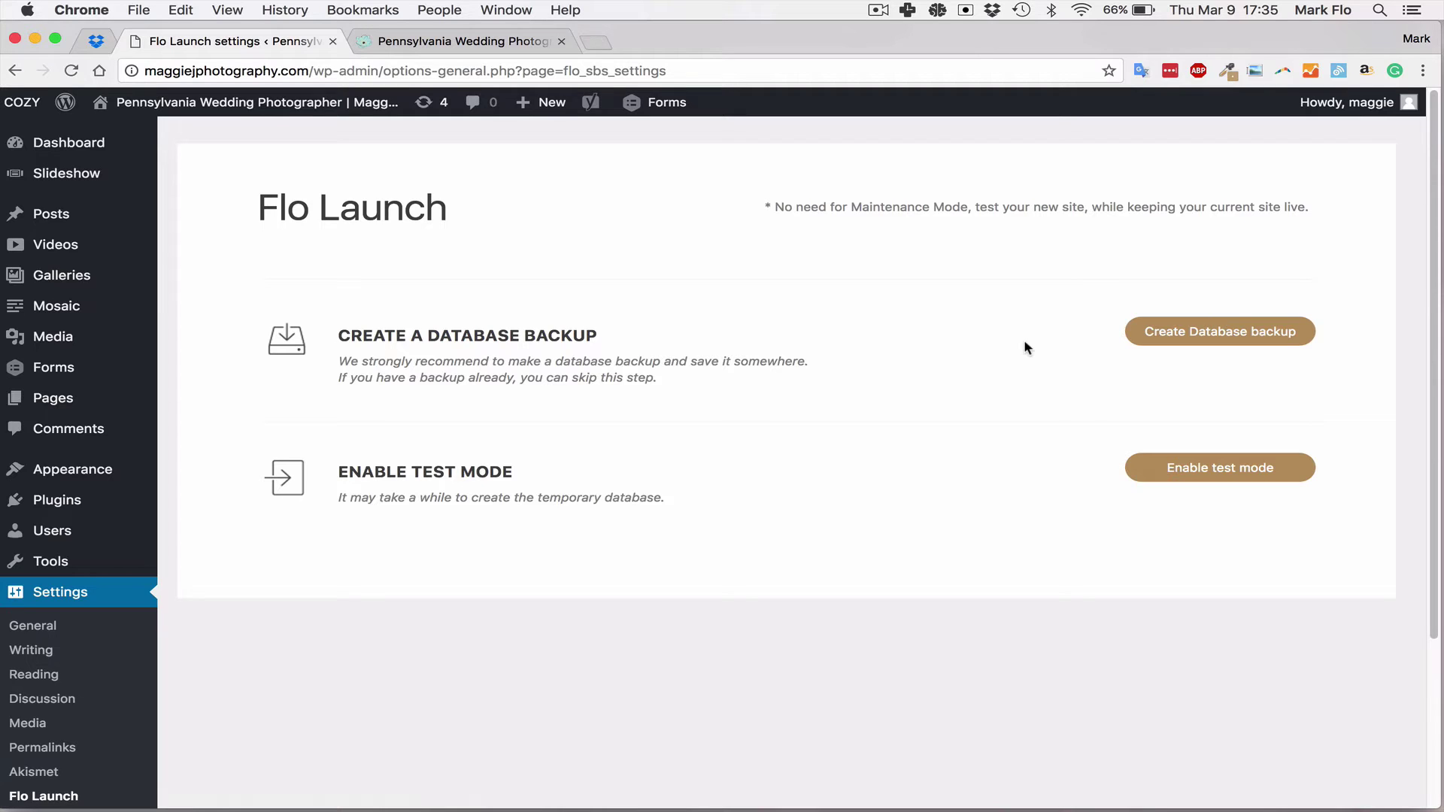
pyautogui.click(1196, 338)
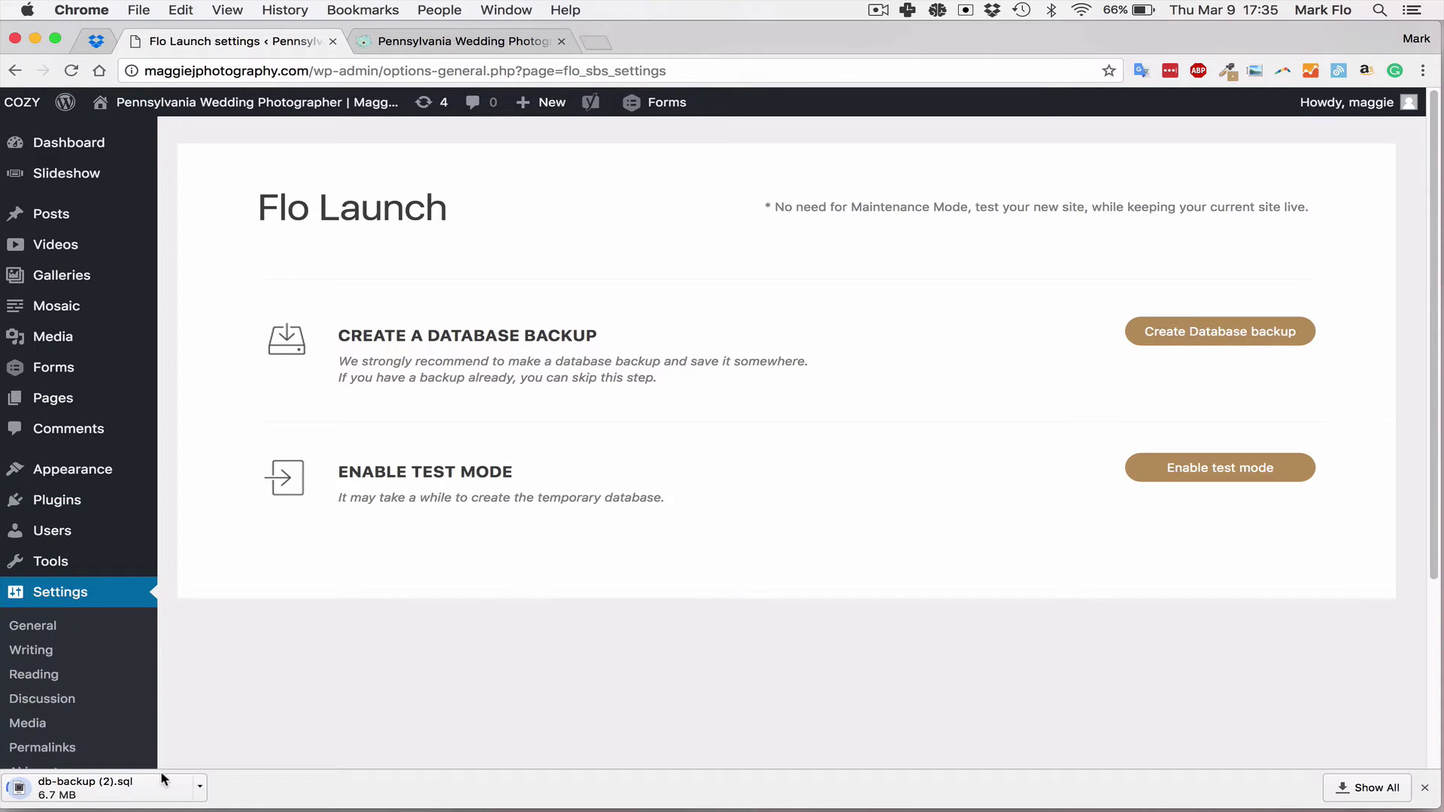
pyautogui.click(1425, 789)
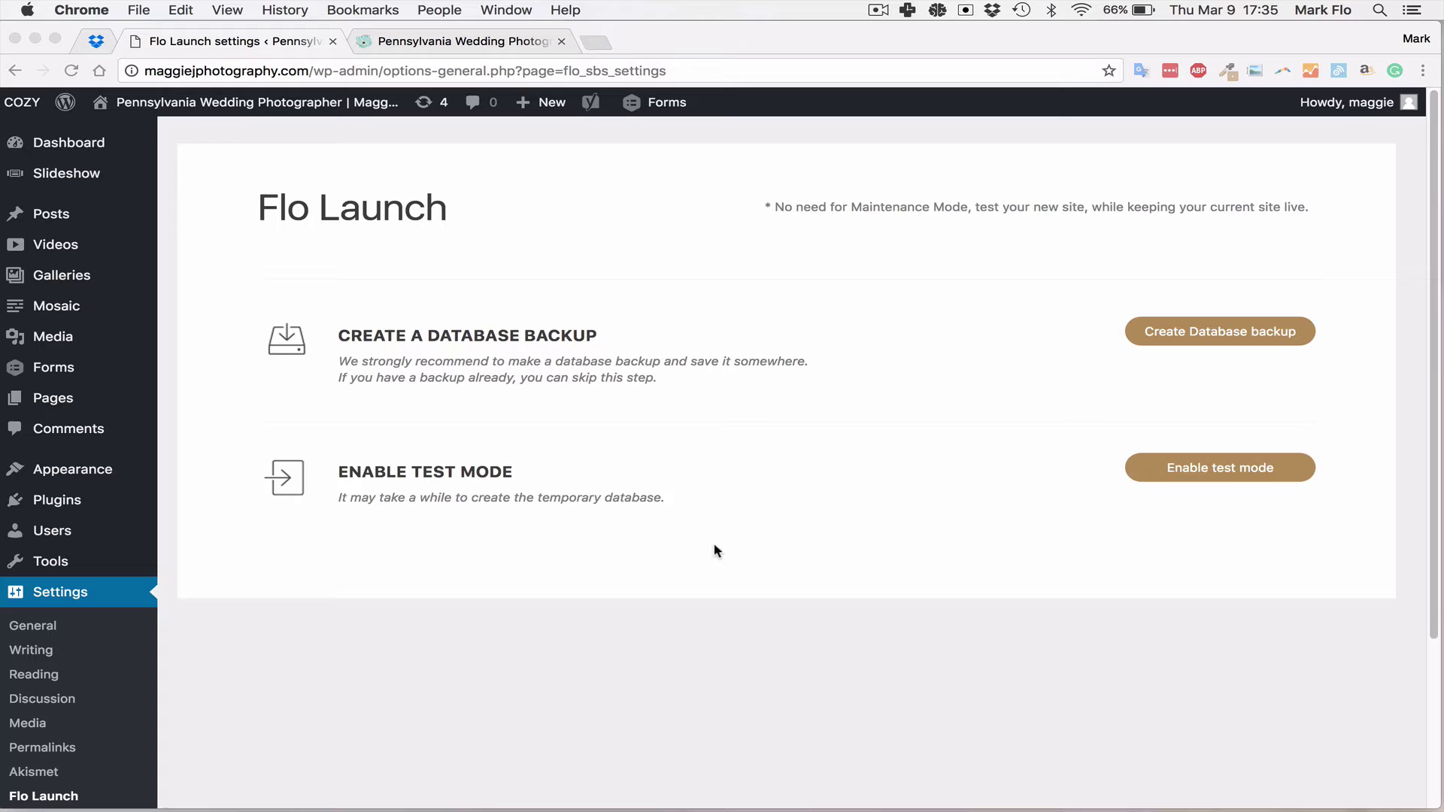
# Bring the browser window back into focus on the Flo Launch settings page.
pyautogui.click(626, 660)
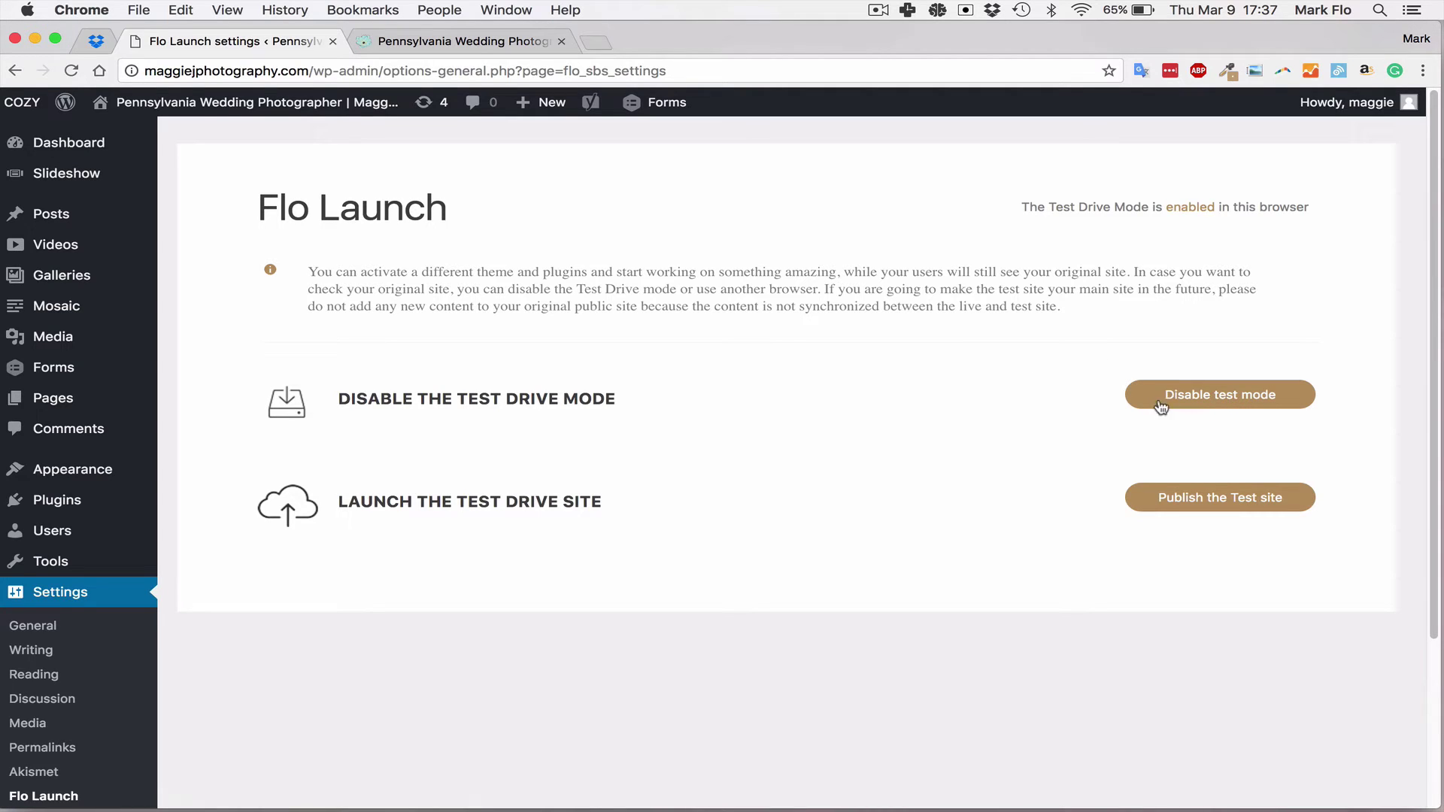
pyautogui.click(483, 44)
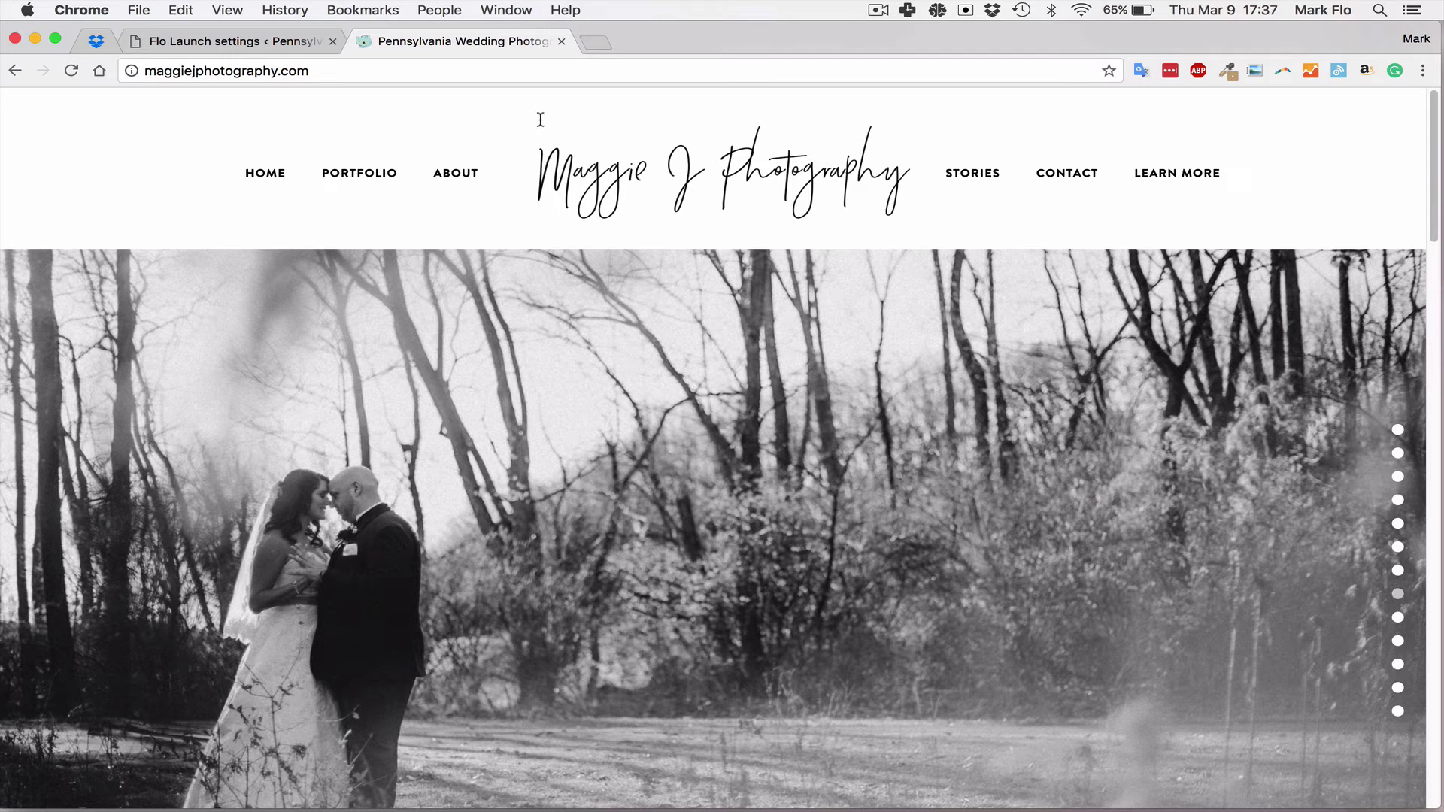
pyautogui.press('super+r')
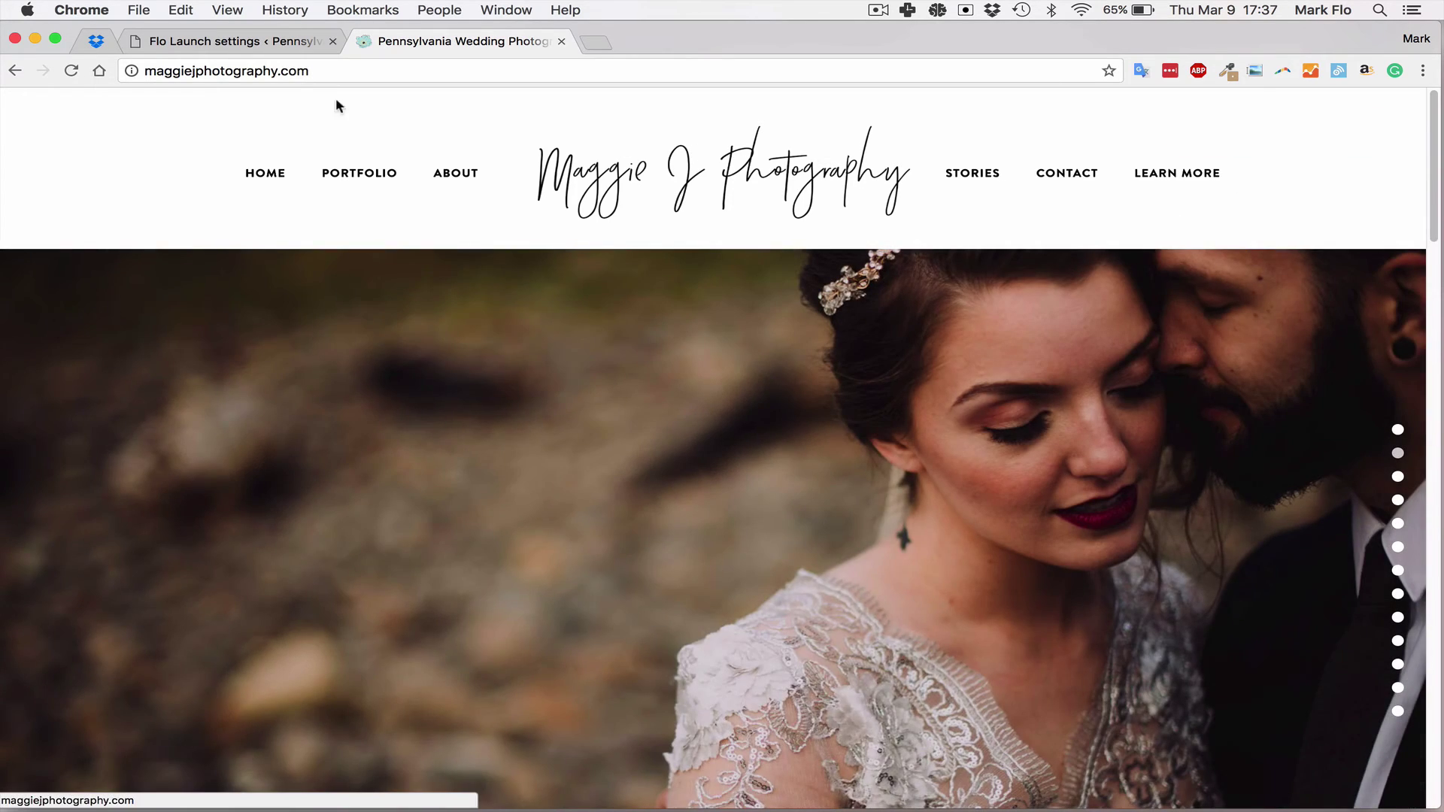
pyautogui.click(253, 45)
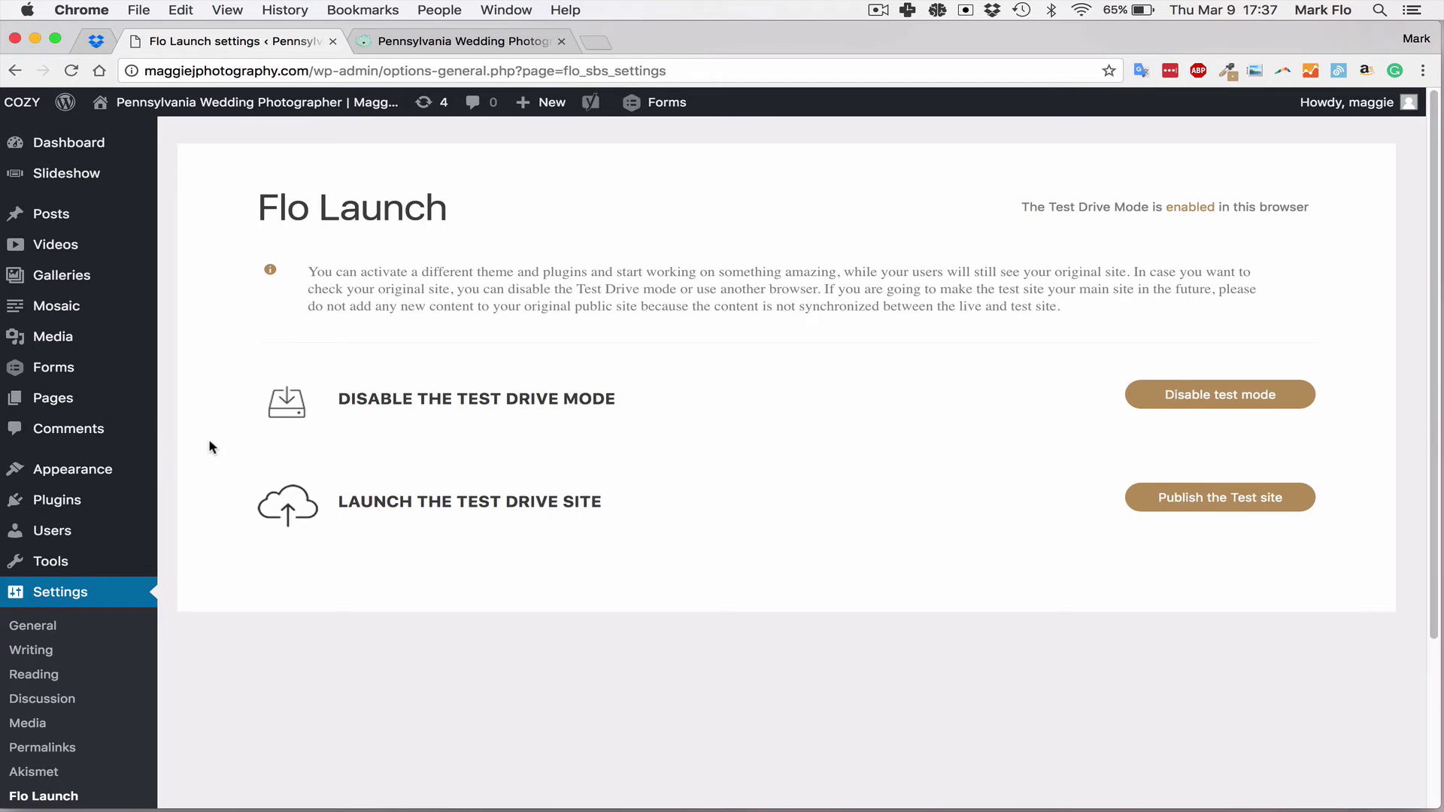
pyautogui.moveTo(73, 470)
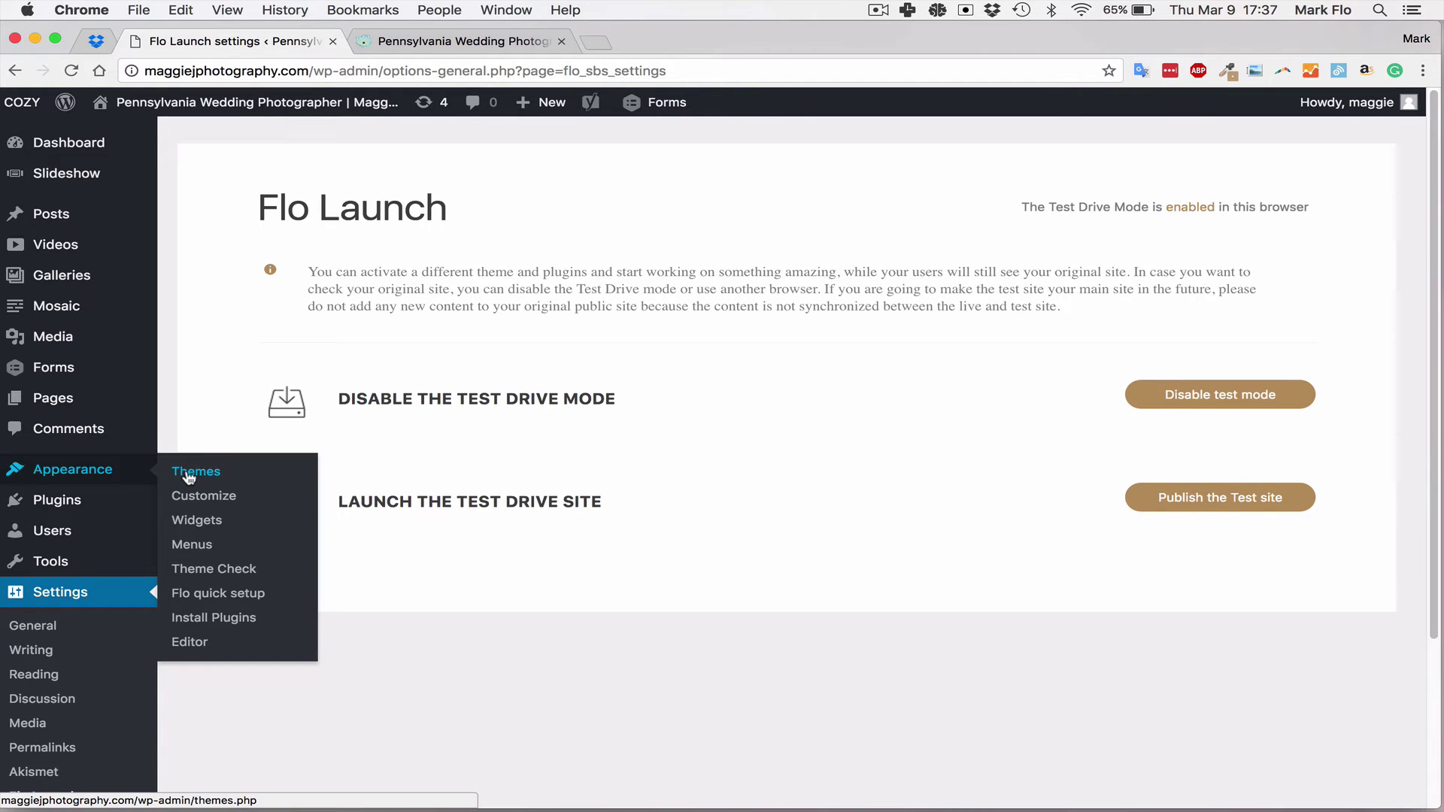
# Go to Themes, Add New, and bring up the theme zip upload form.
pyautogui.click(187, 473)
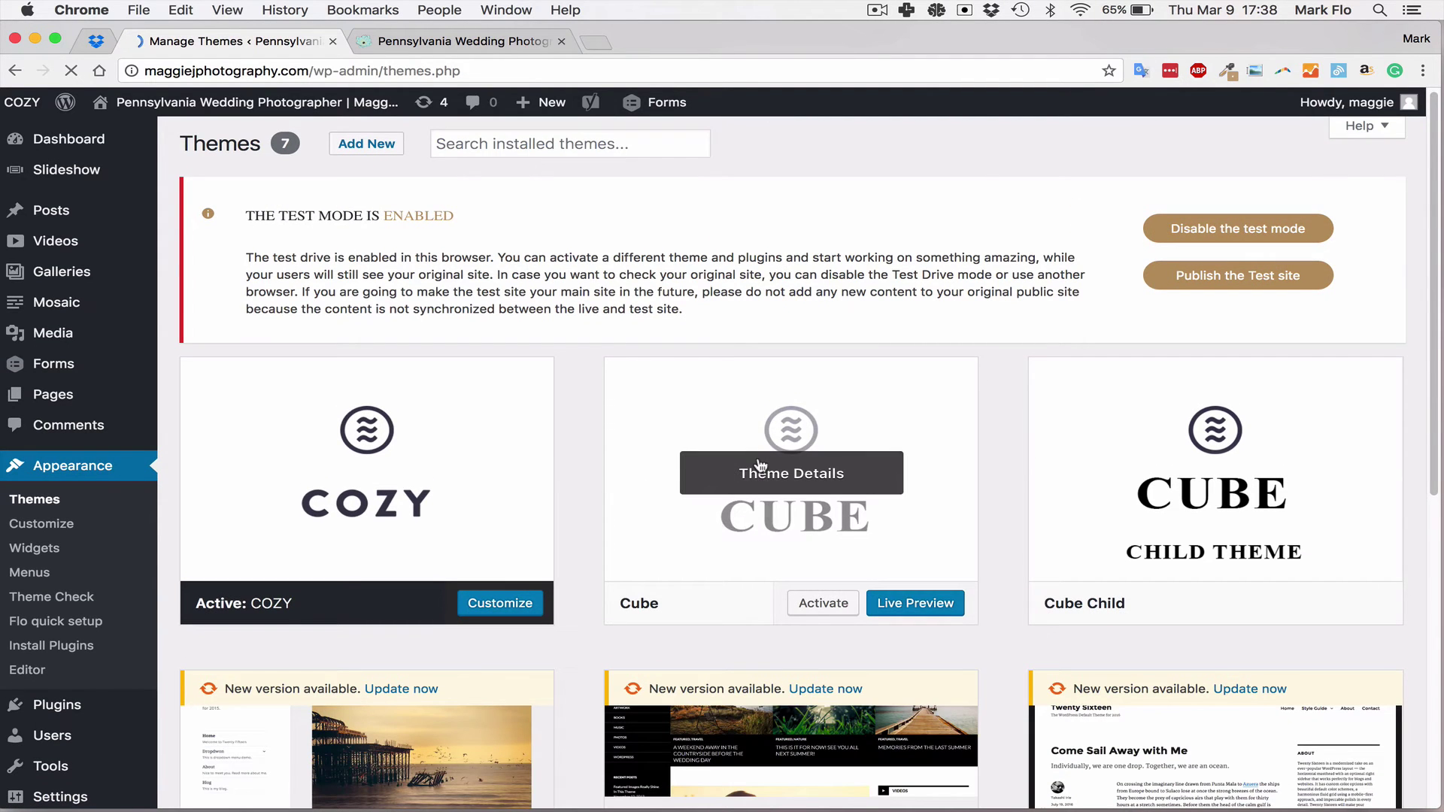
pyautogui.moveTo(791, 474)
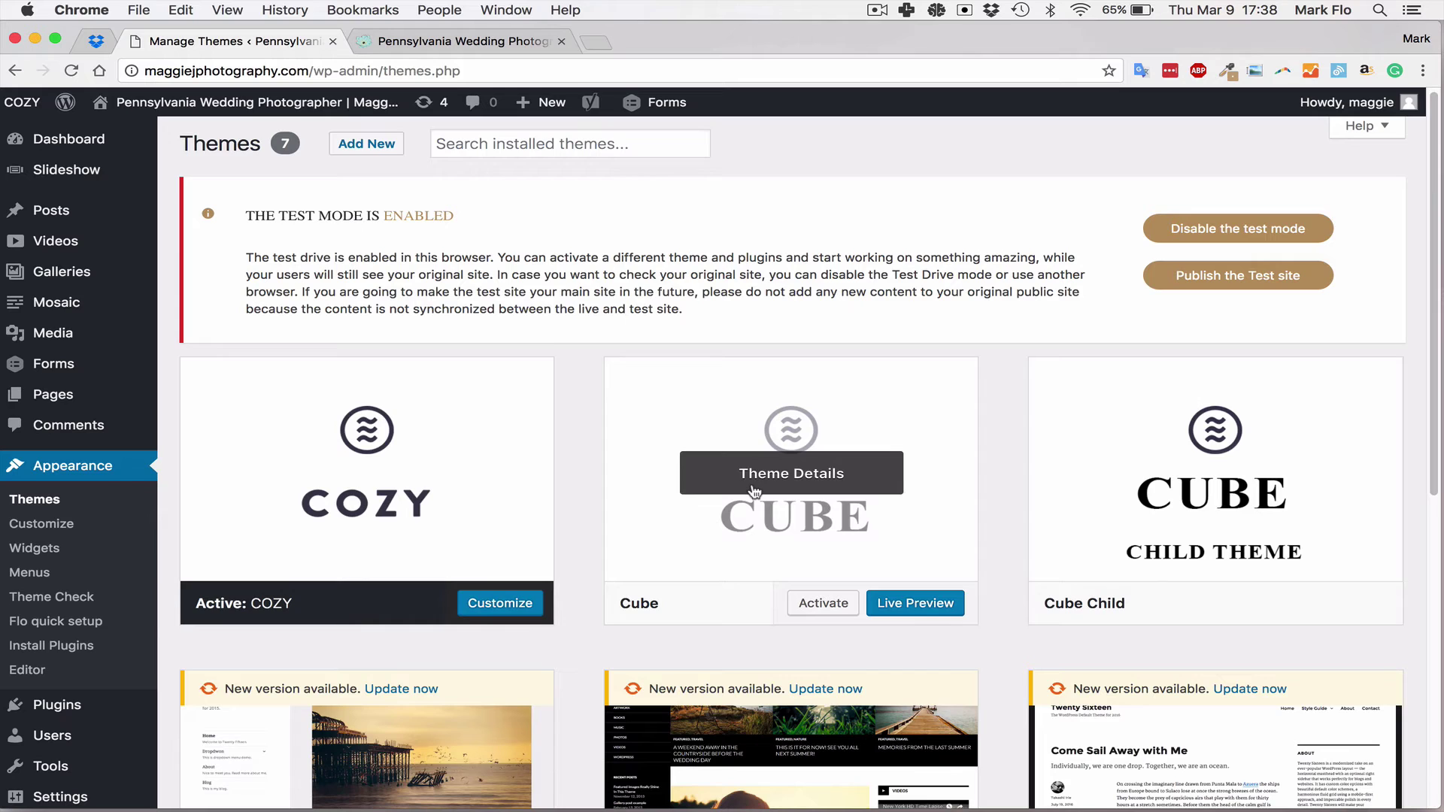
pyautogui.click(376, 157)
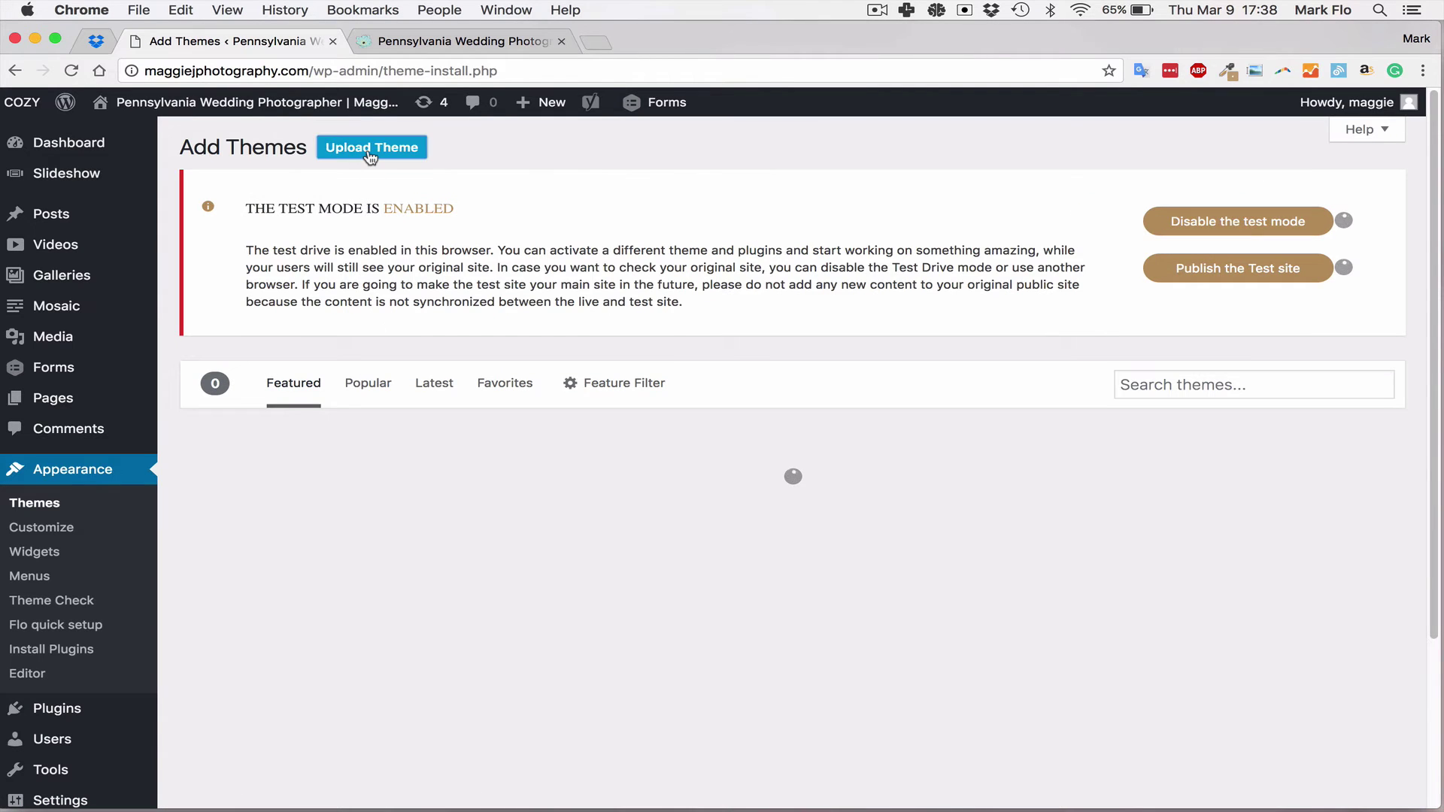
pyautogui.click(369, 150)
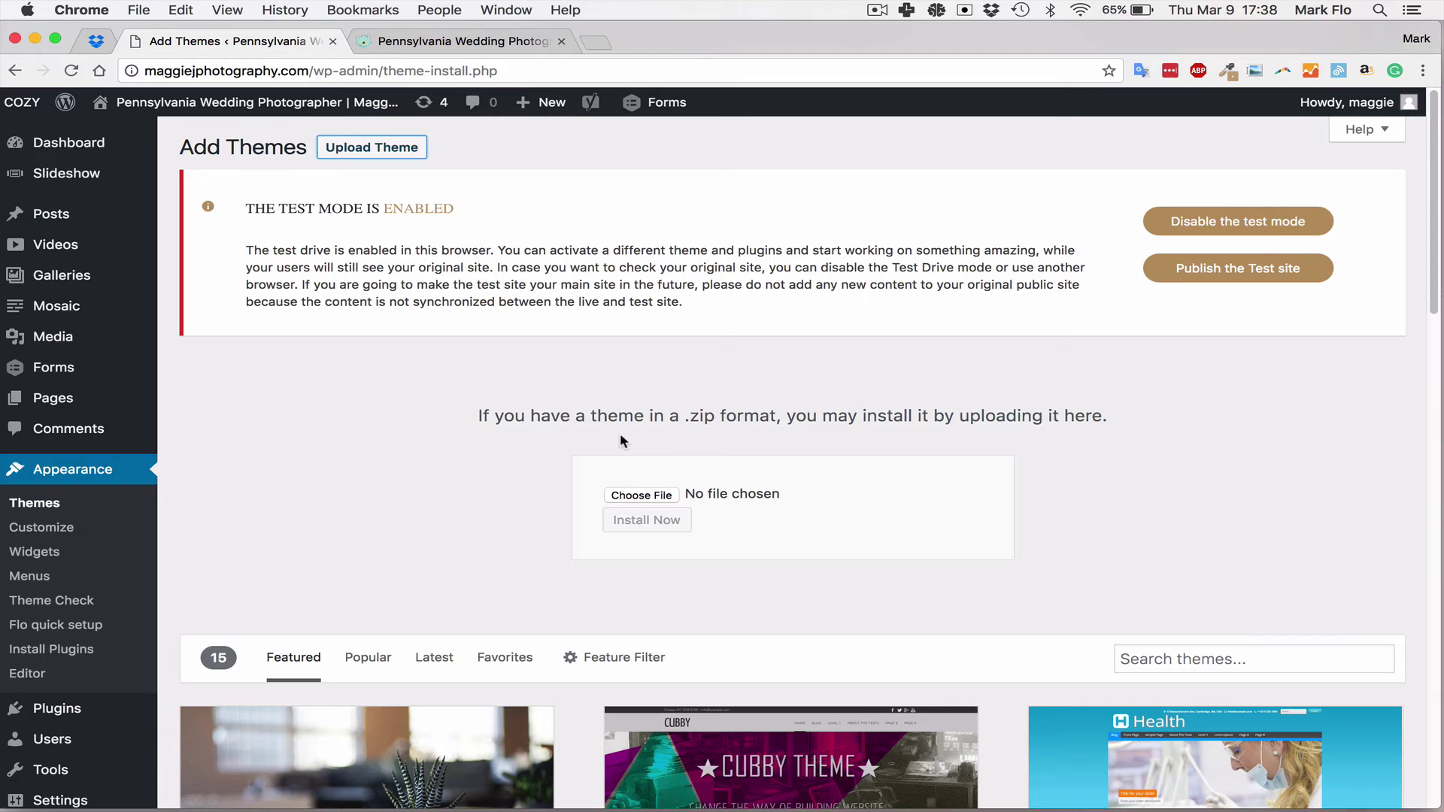
# Browse to cube.0.4.1.zip, then cancel the file chooser leaving no file chosen.
pyautogui.click(639, 498)
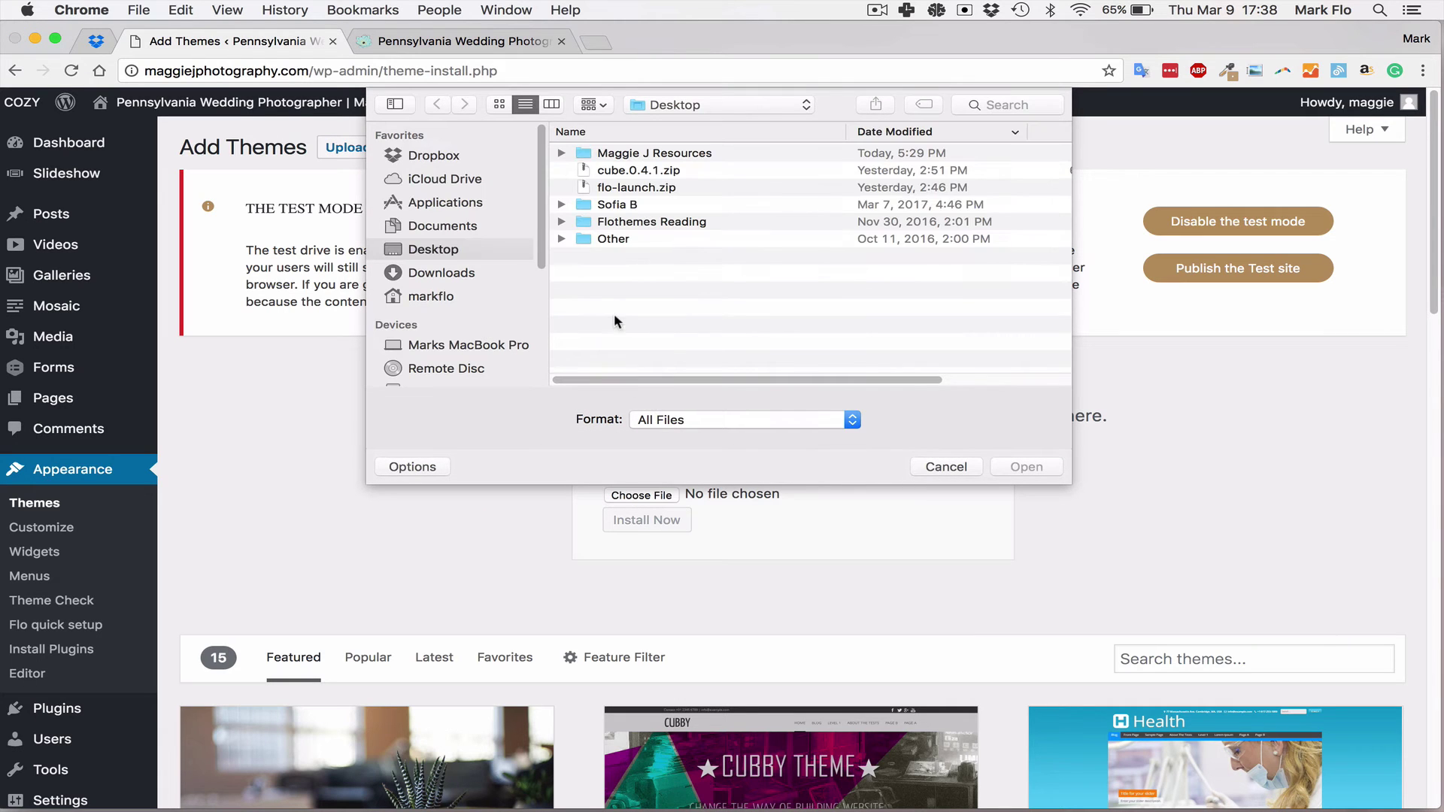
pyautogui.click(653, 170)
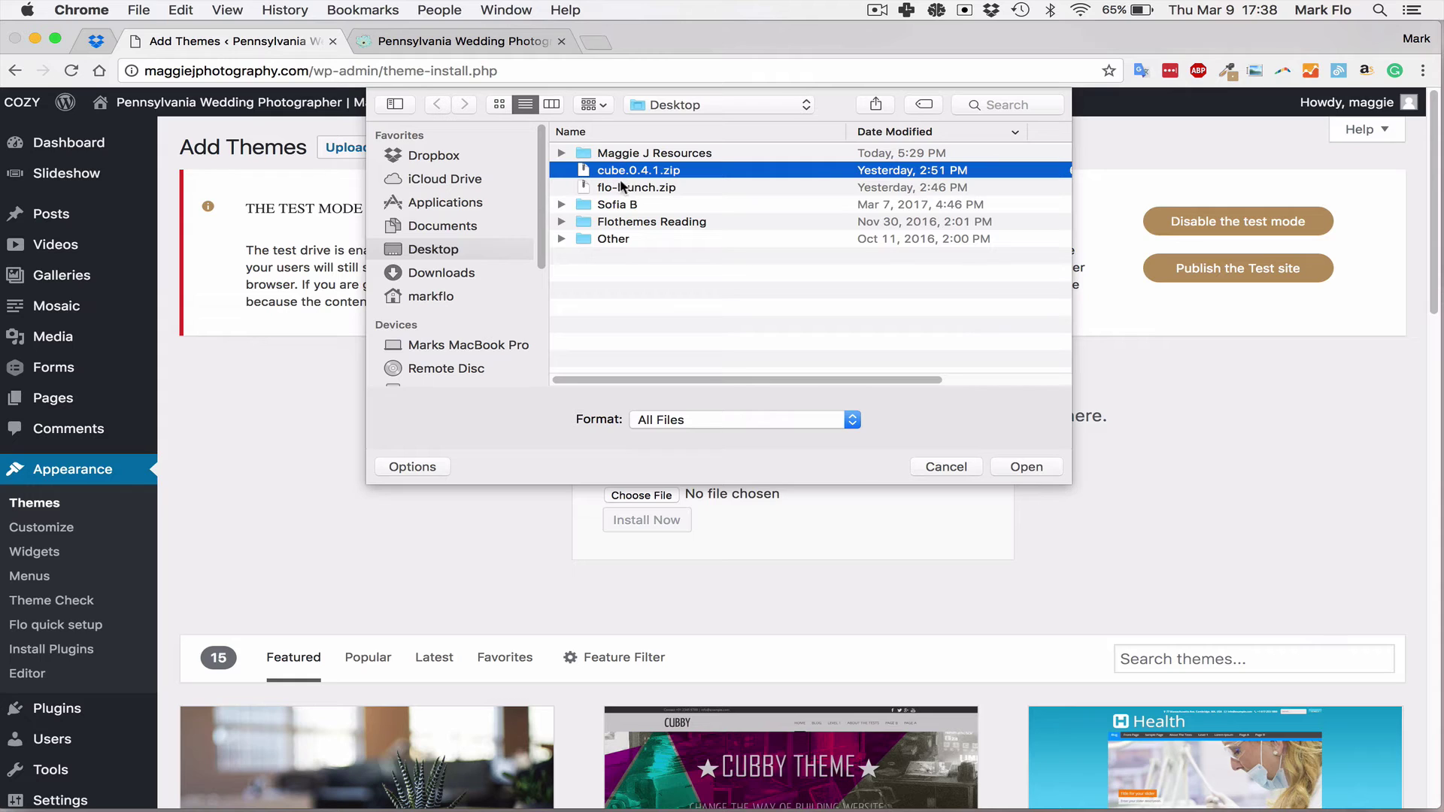
pyautogui.click(947, 468)
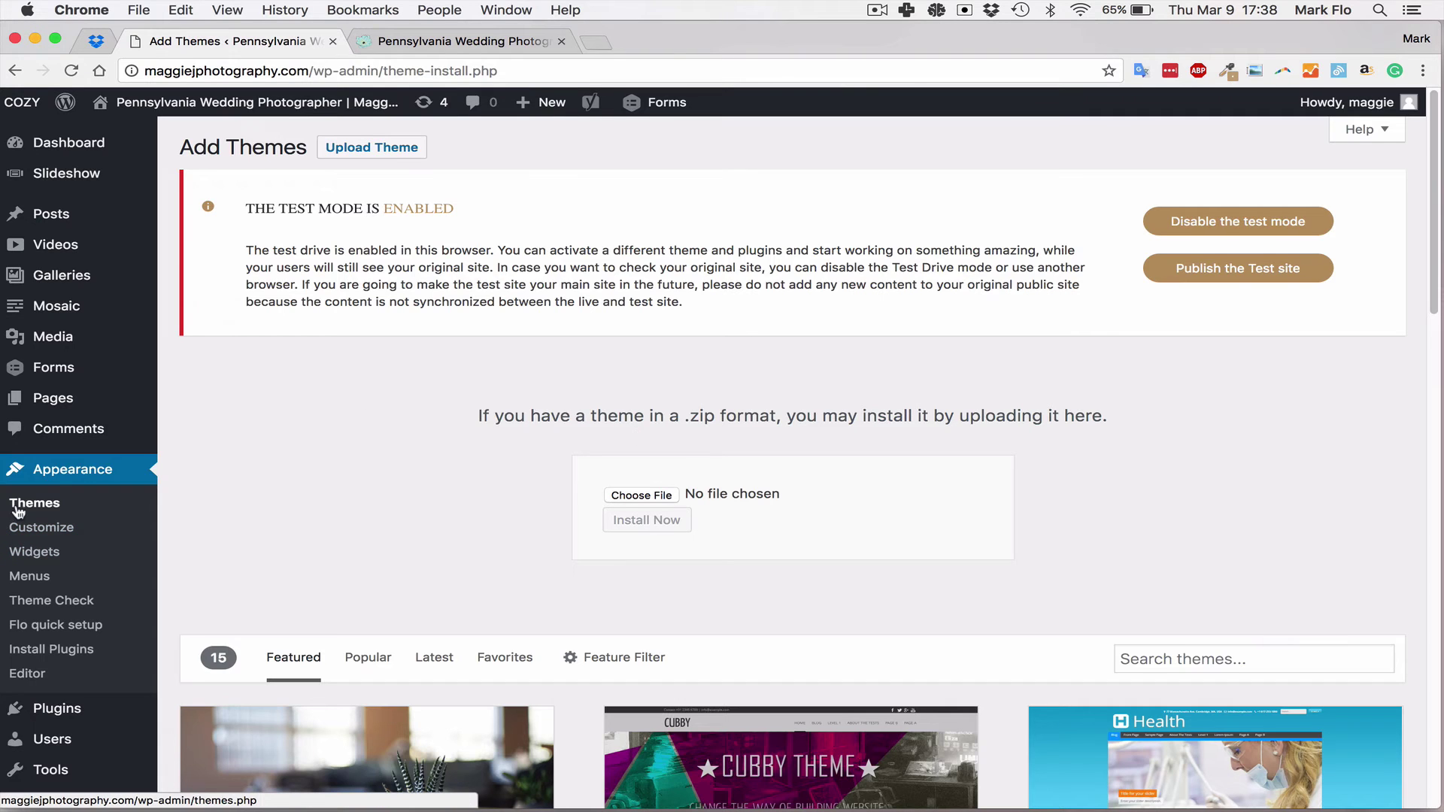
# Activate the Cube theme from the installed themes list.
pyautogui.click(28, 503)
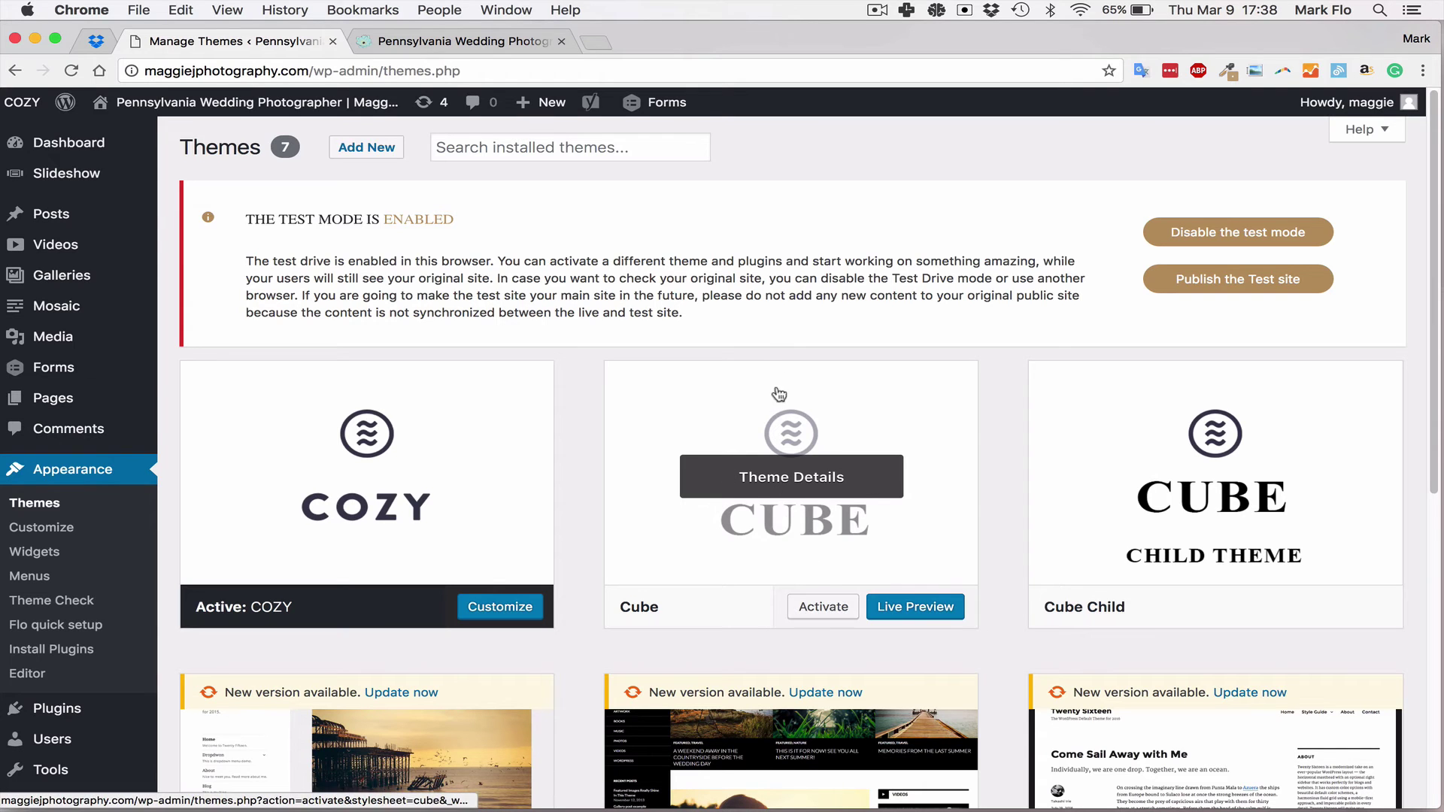
pyautogui.click(823, 608)
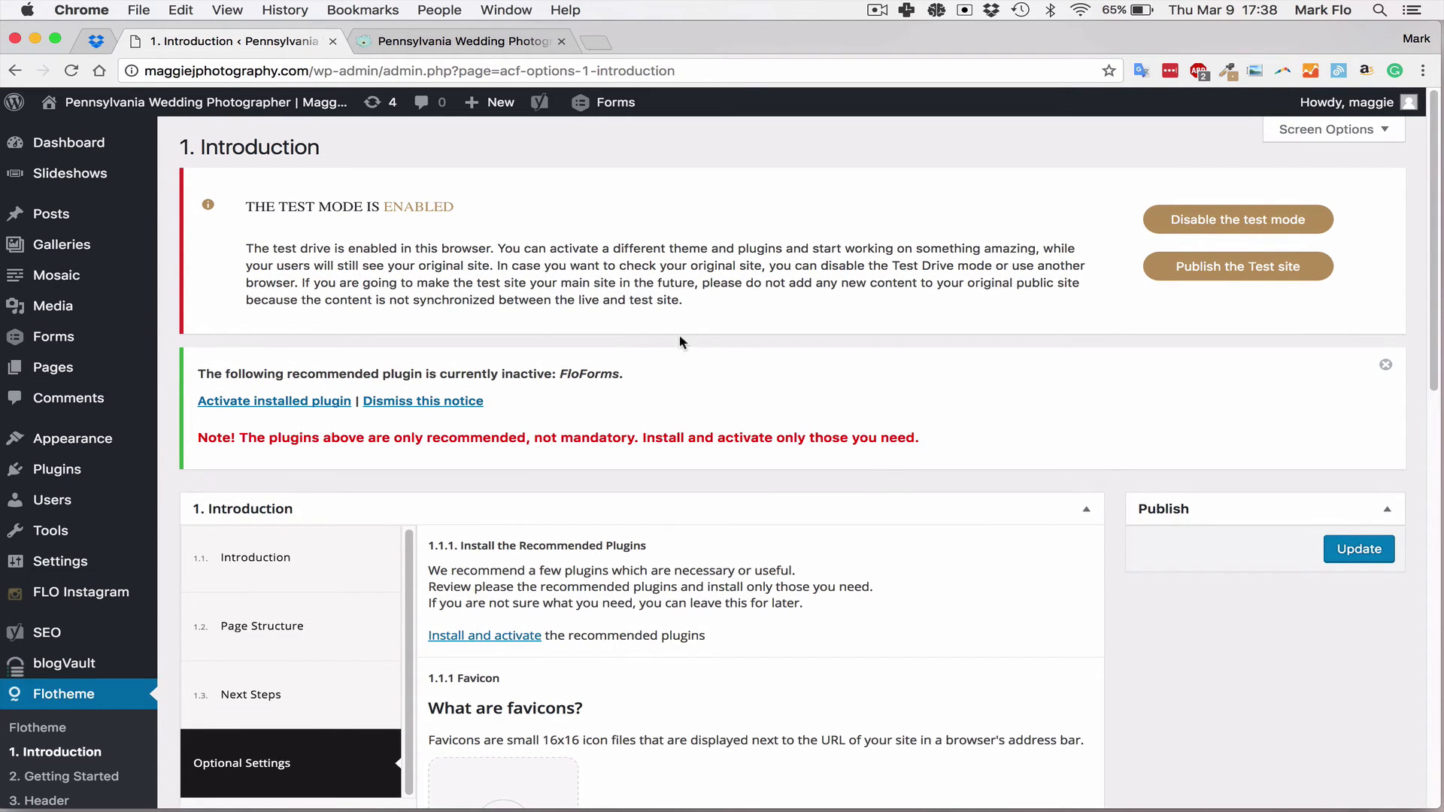
pyautogui.scroll(-2, 681, 342)
pyautogui.scroll(-2, 666, 313)
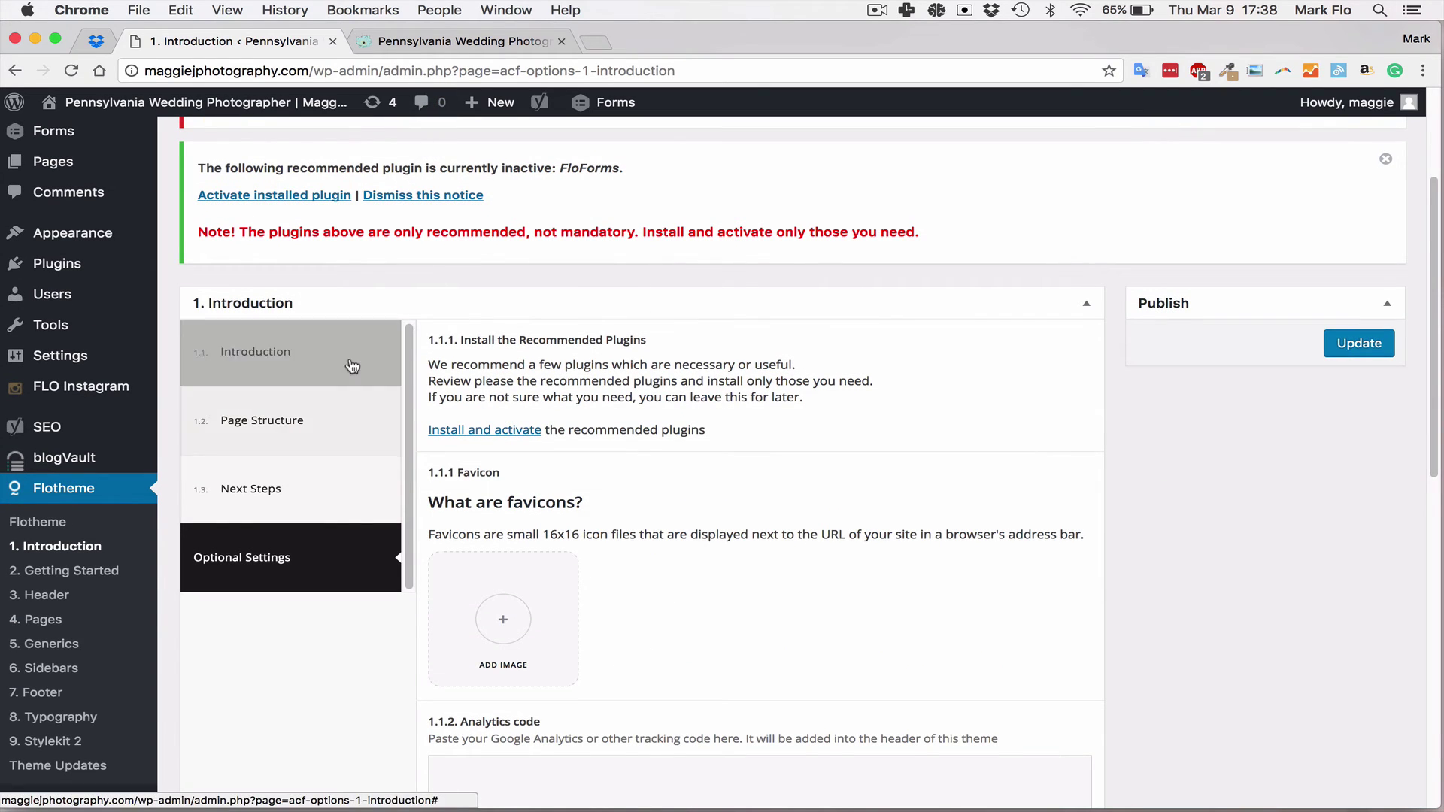
# Reload the live site tab with Cmd+R to show the Cube theme.
pyautogui.click(473, 40)
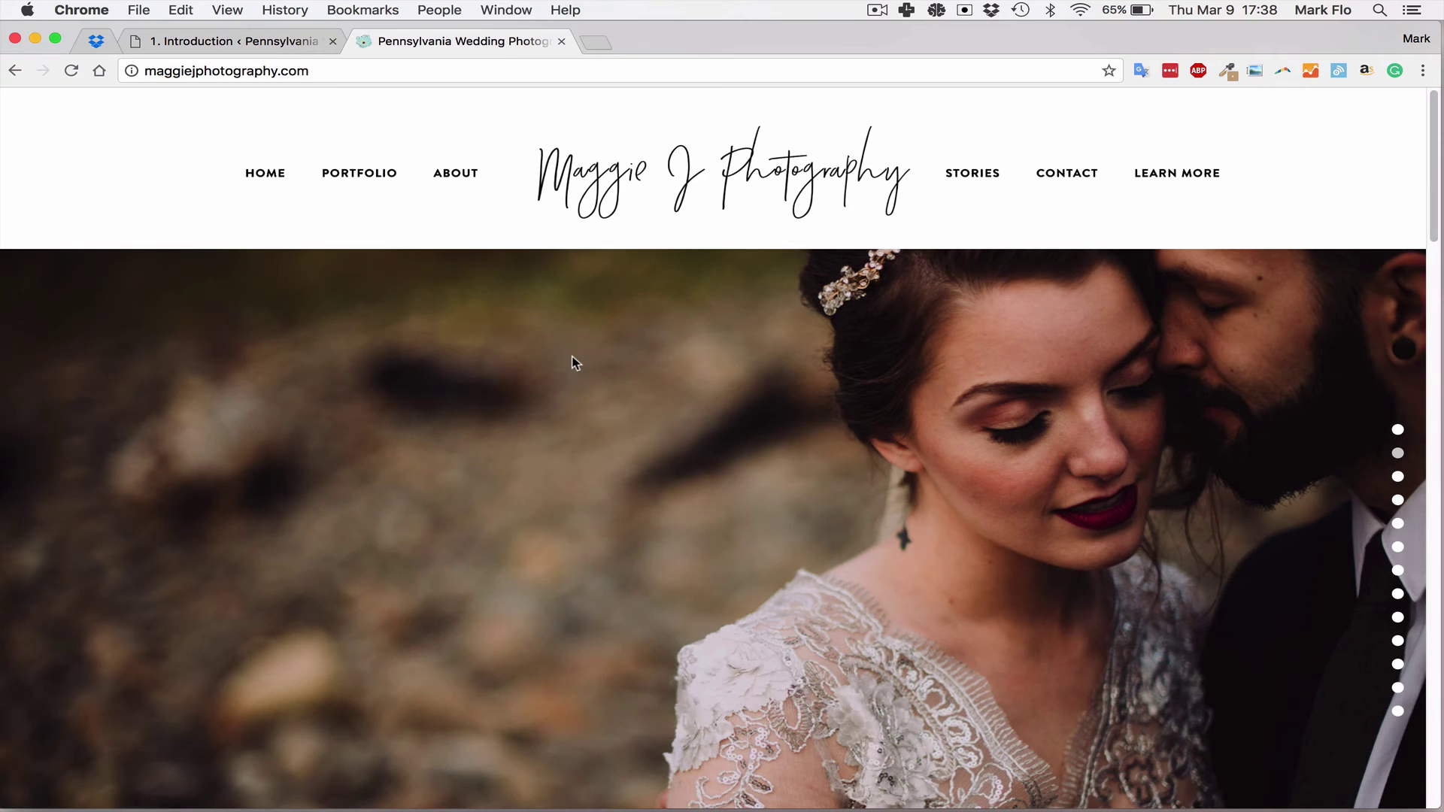
pyautogui.press('super+r')
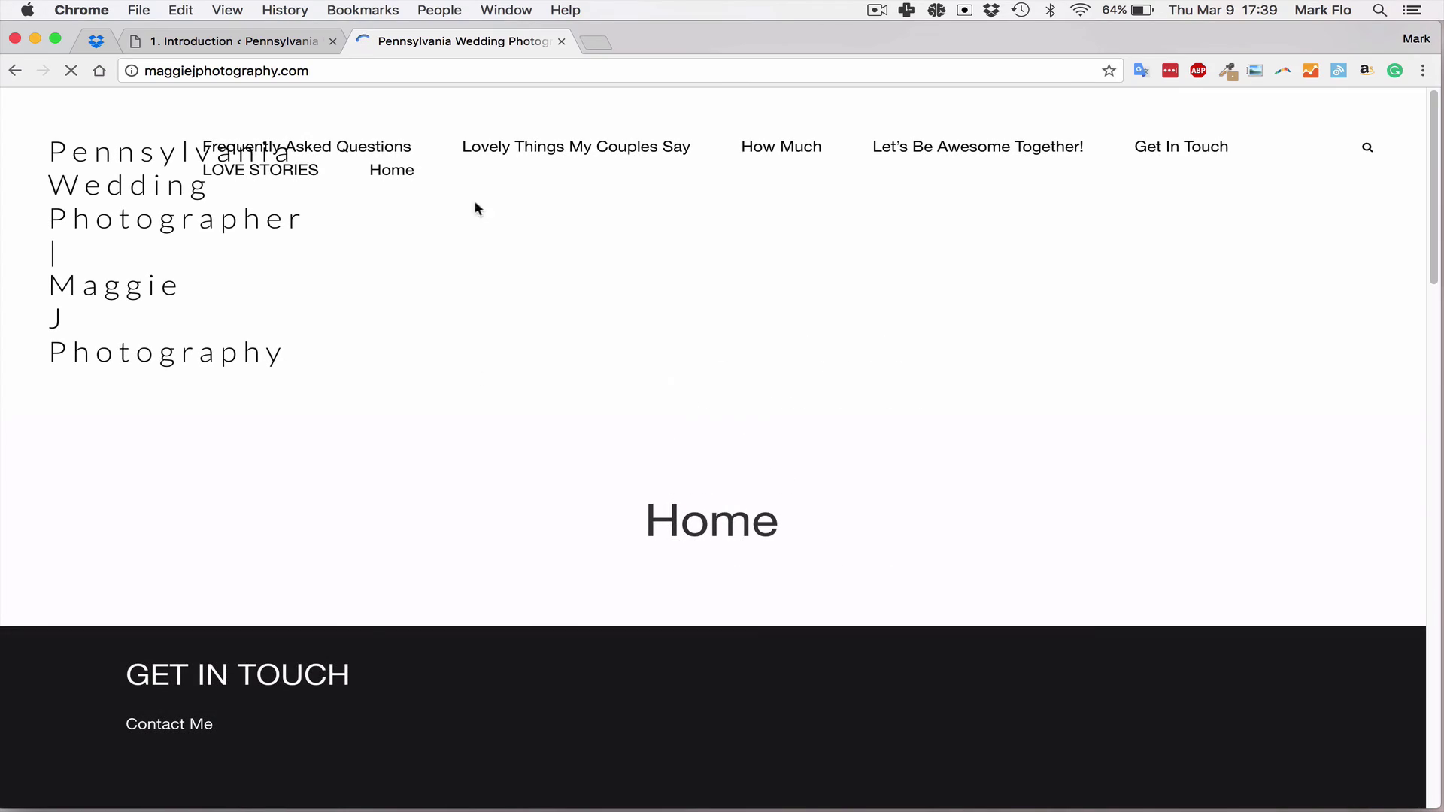
pyautogui.scroll(-3, 581, 305)
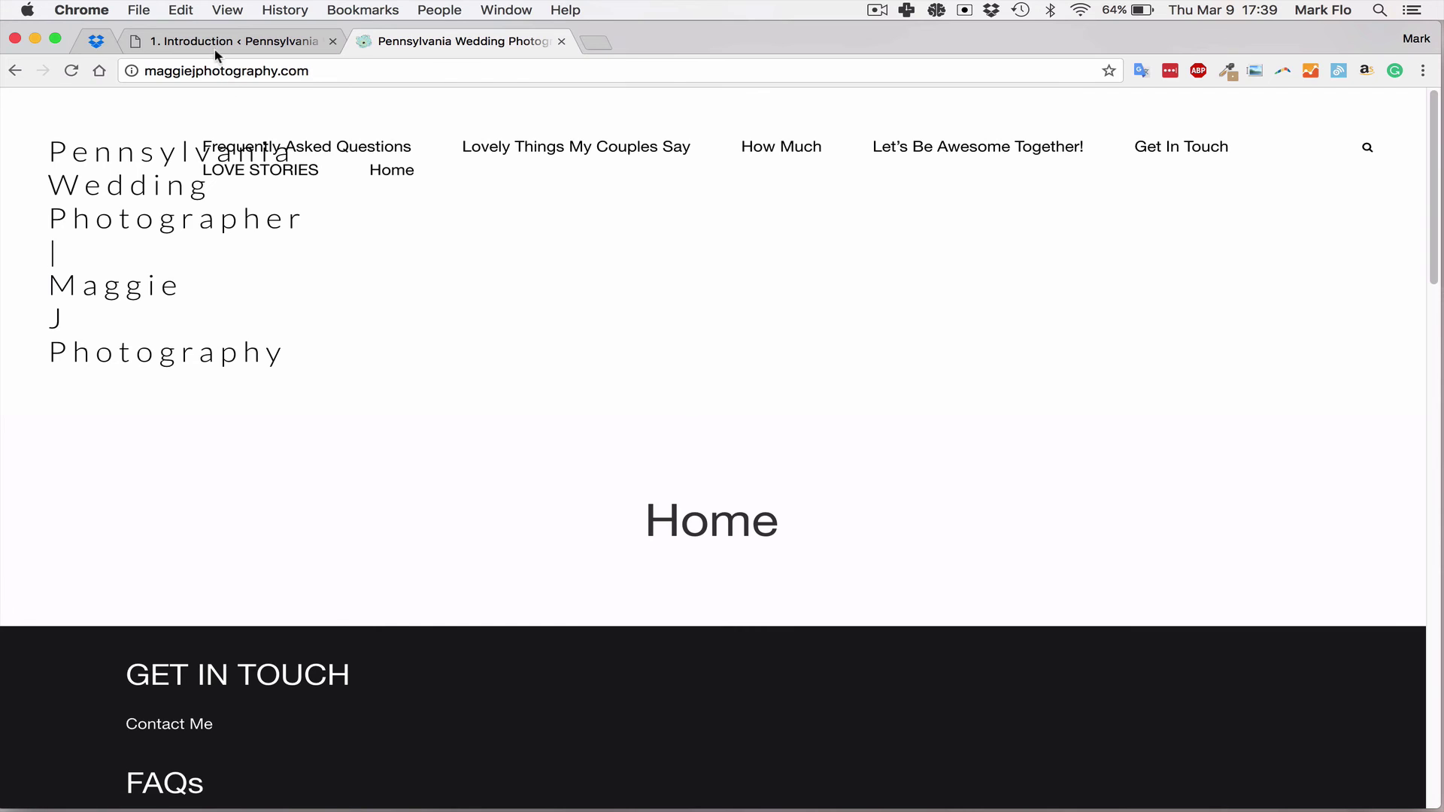
# Start choosing a favicon image under Optional Settings on the Introduction options page.
pyautogui.click(216, 50)
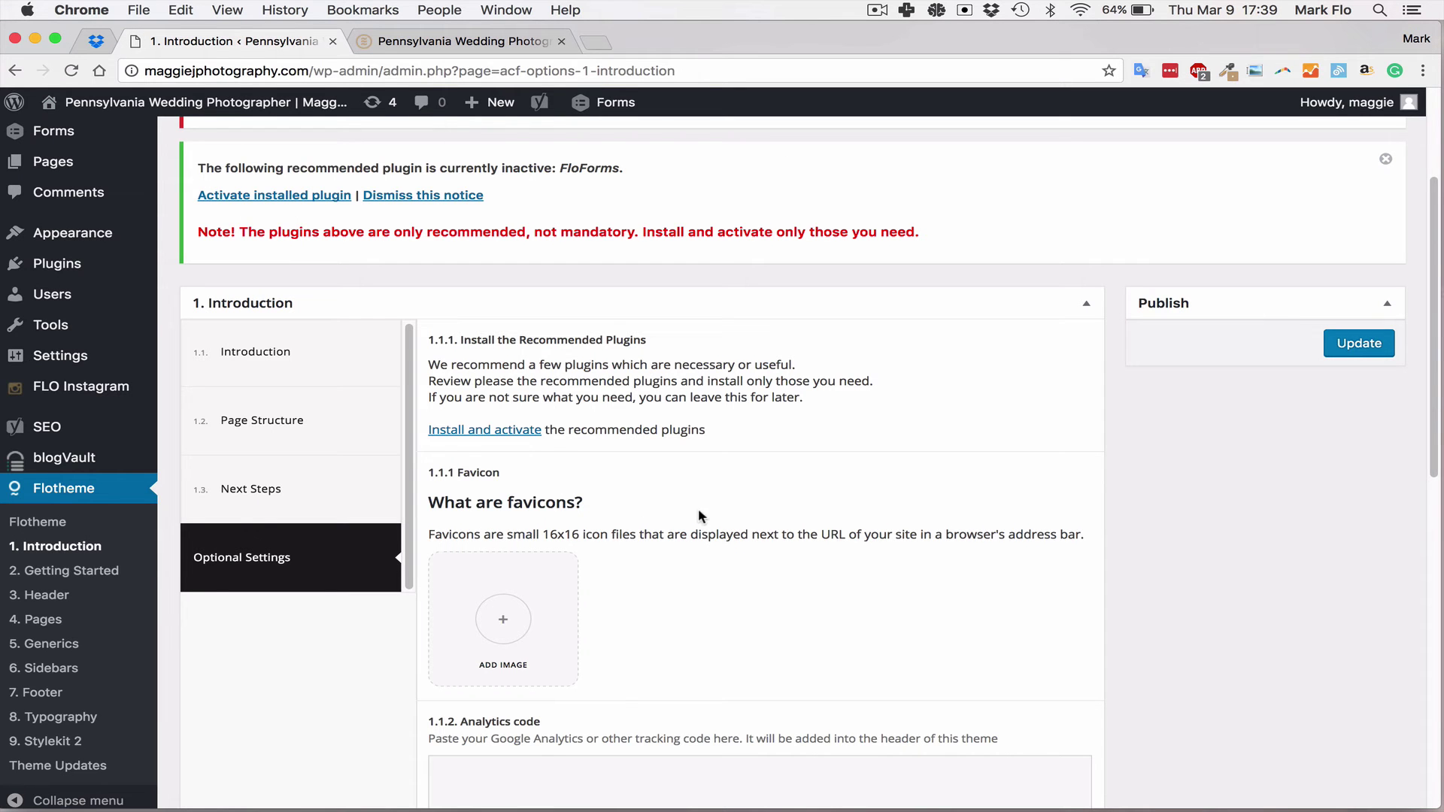
pyautogui.scroll(-1, 723, 490)
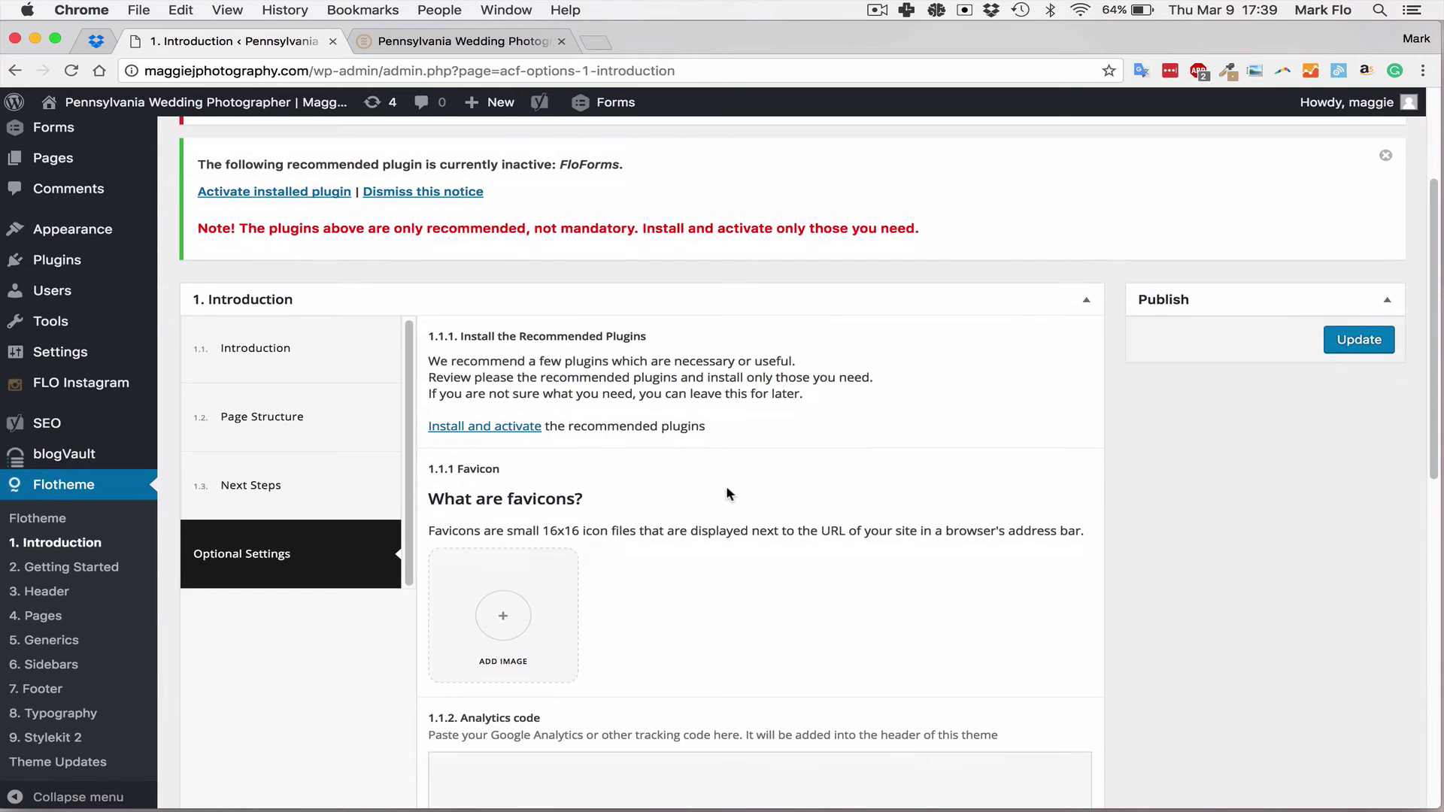
pyautogui.scroll(-2, 726, 493)
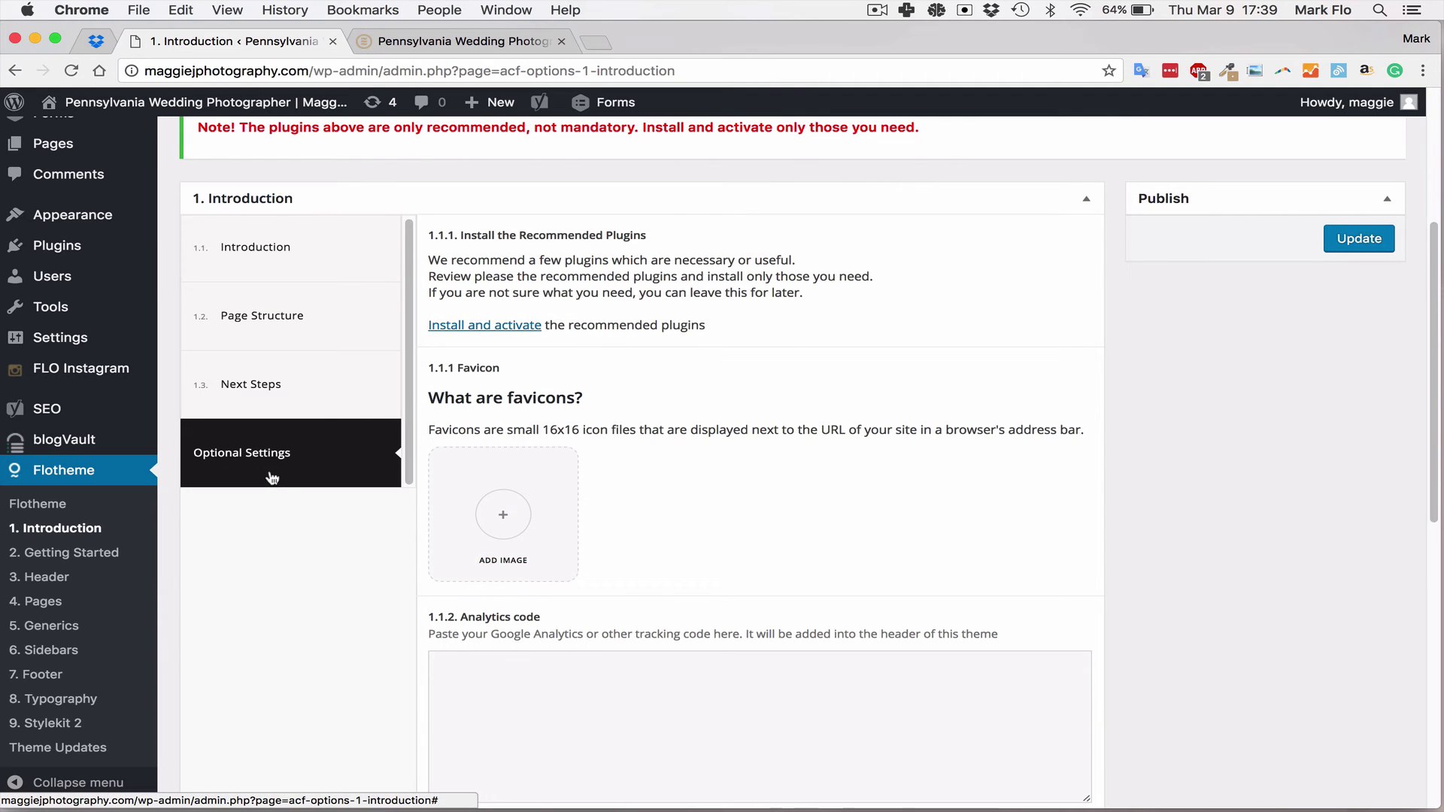
pyautogui.scroll(-2, 668, 424)
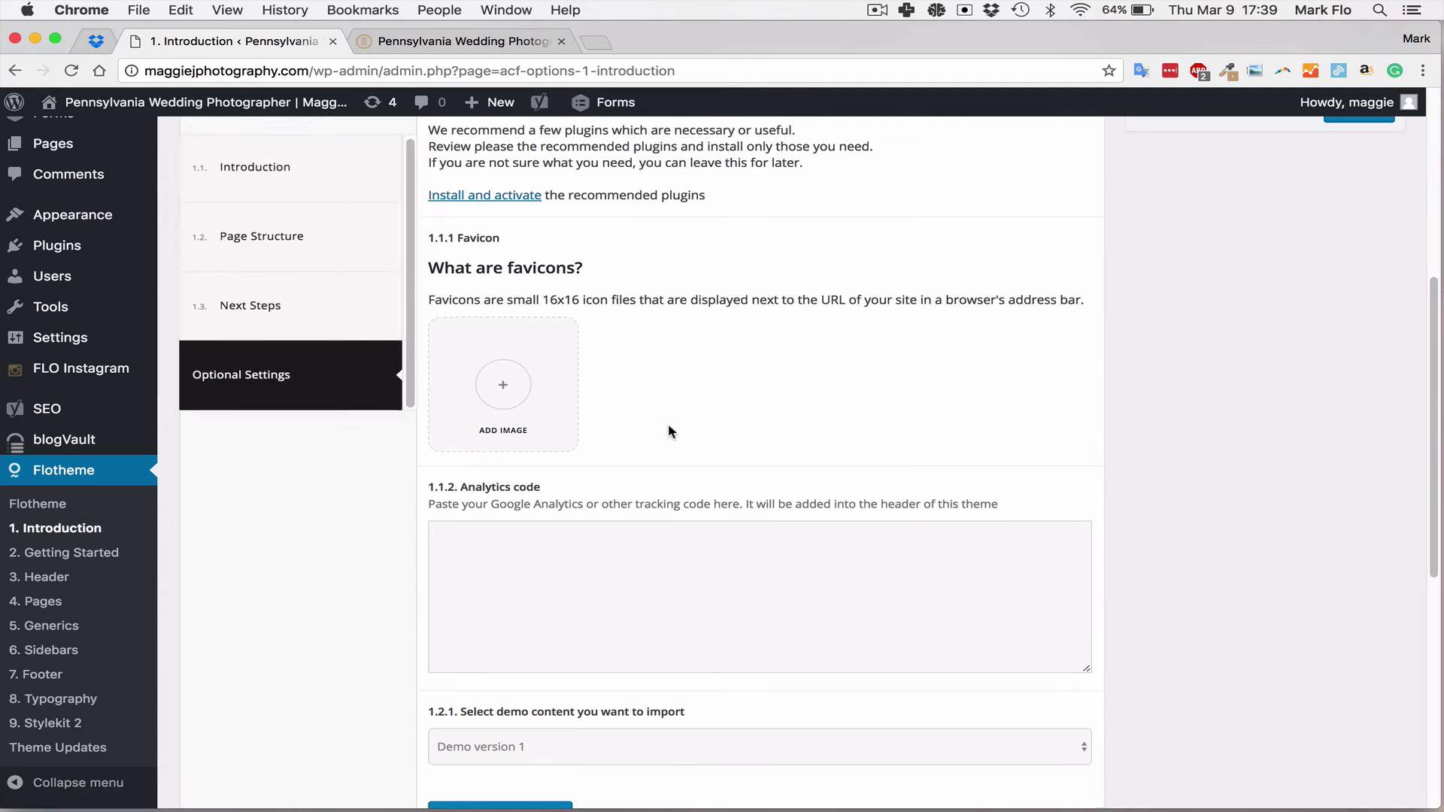
pyautogui.click(504, 392)
pyautogui.moveTo(723, 806)
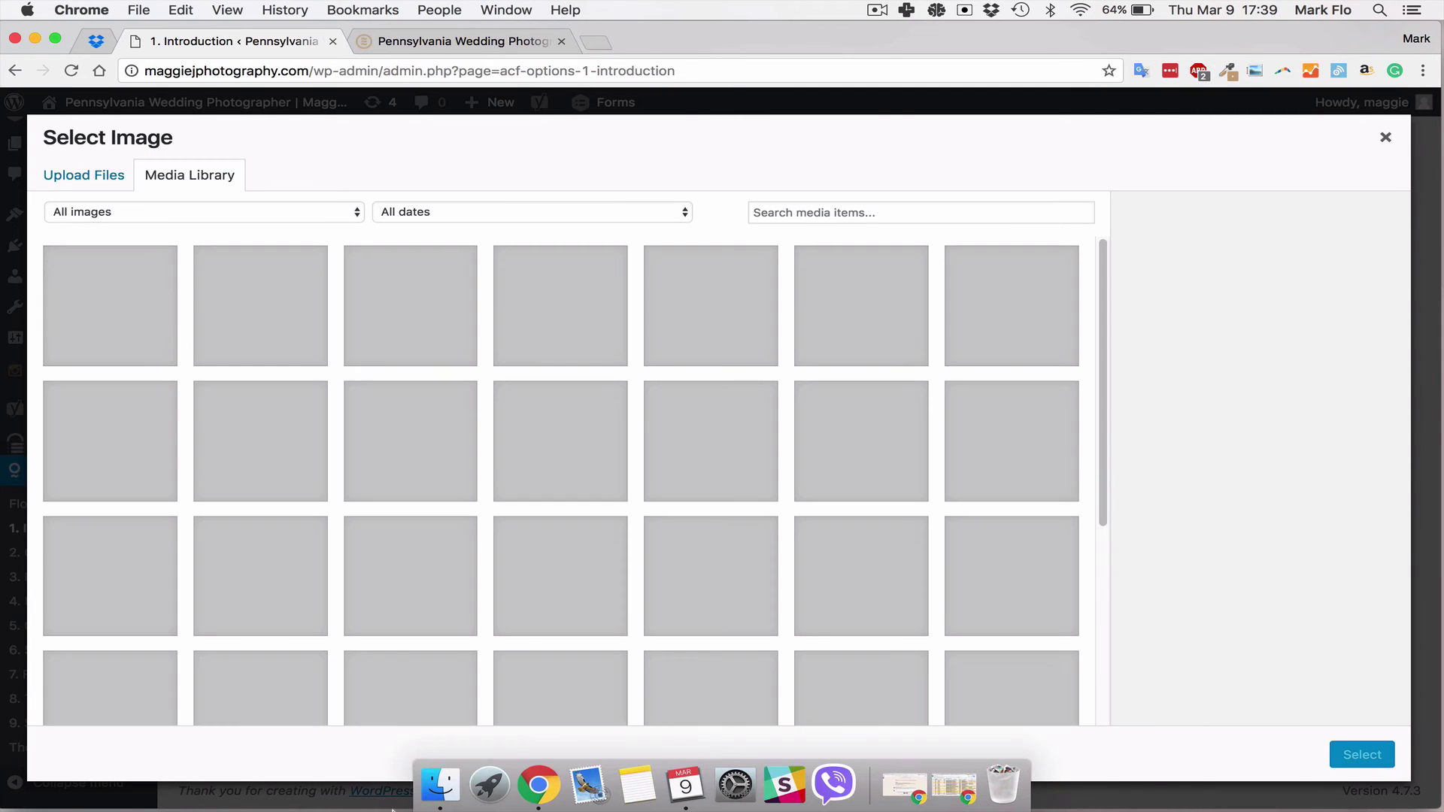
# Drag favicon-32x32.png from the Maggie J Resources folder into the Media Library.
pyautogui.click(440, 784)
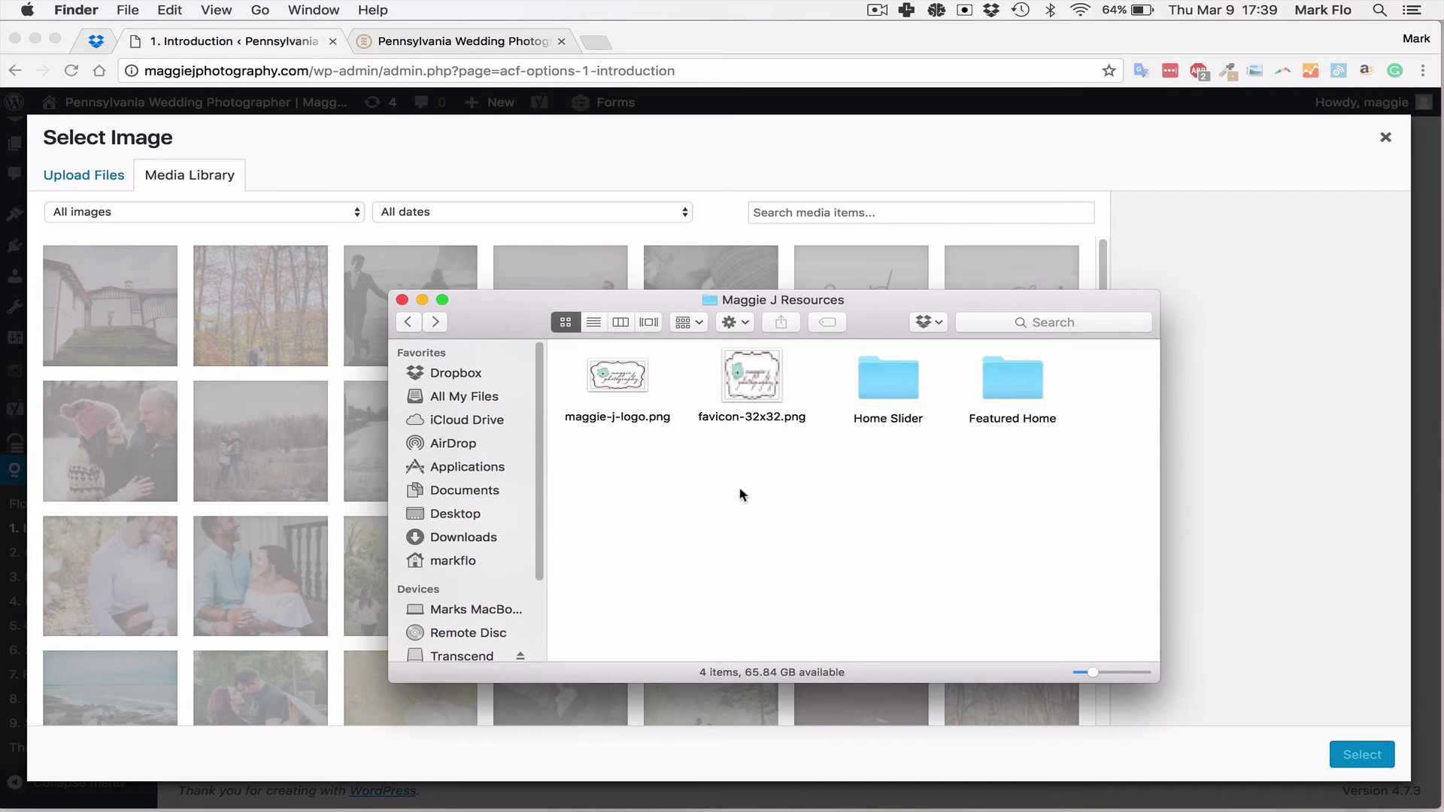
pyautogui.click(752, 379)
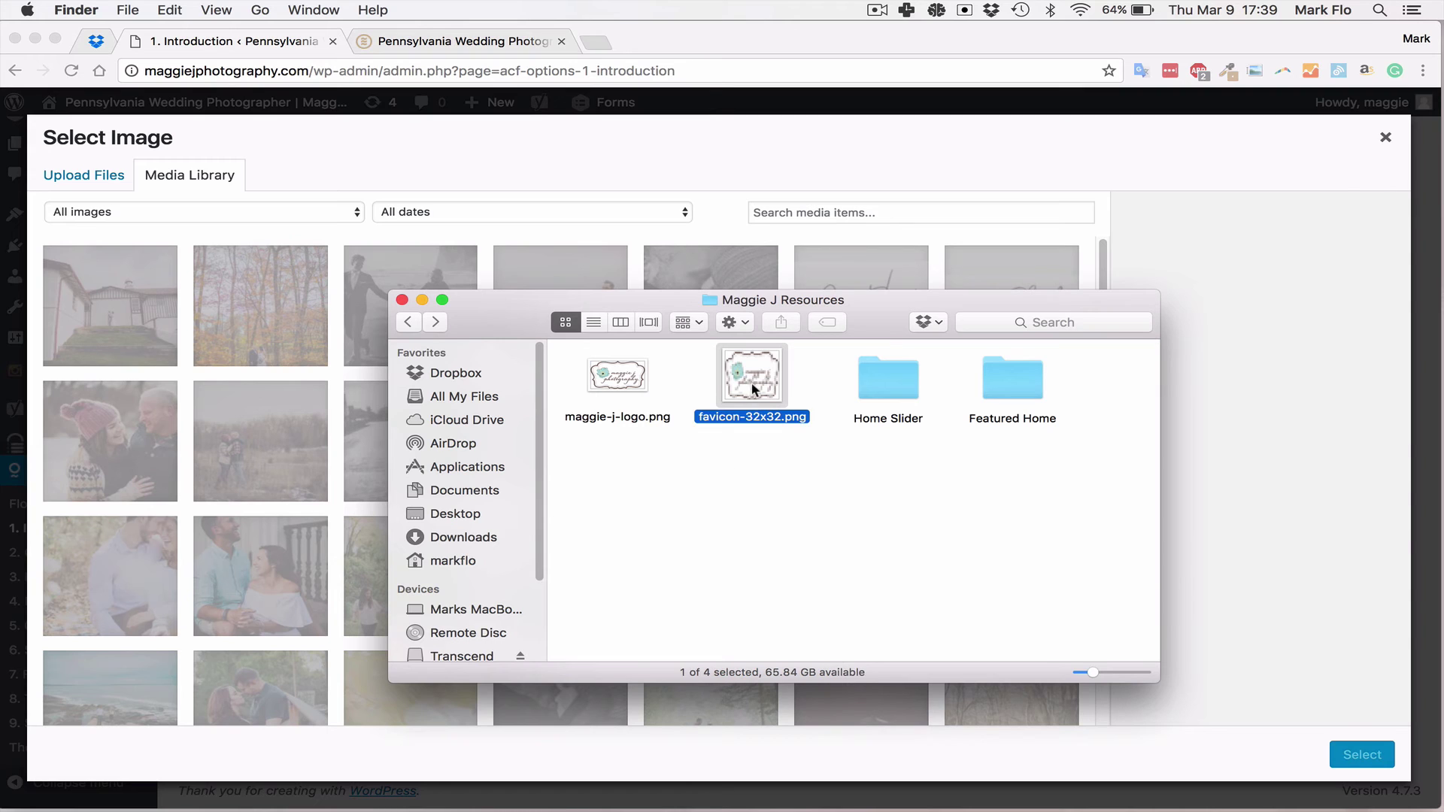
pyautogui.click(797, 509)
pyautogui.click(617, 400)
pyautogui.click(756, 508)
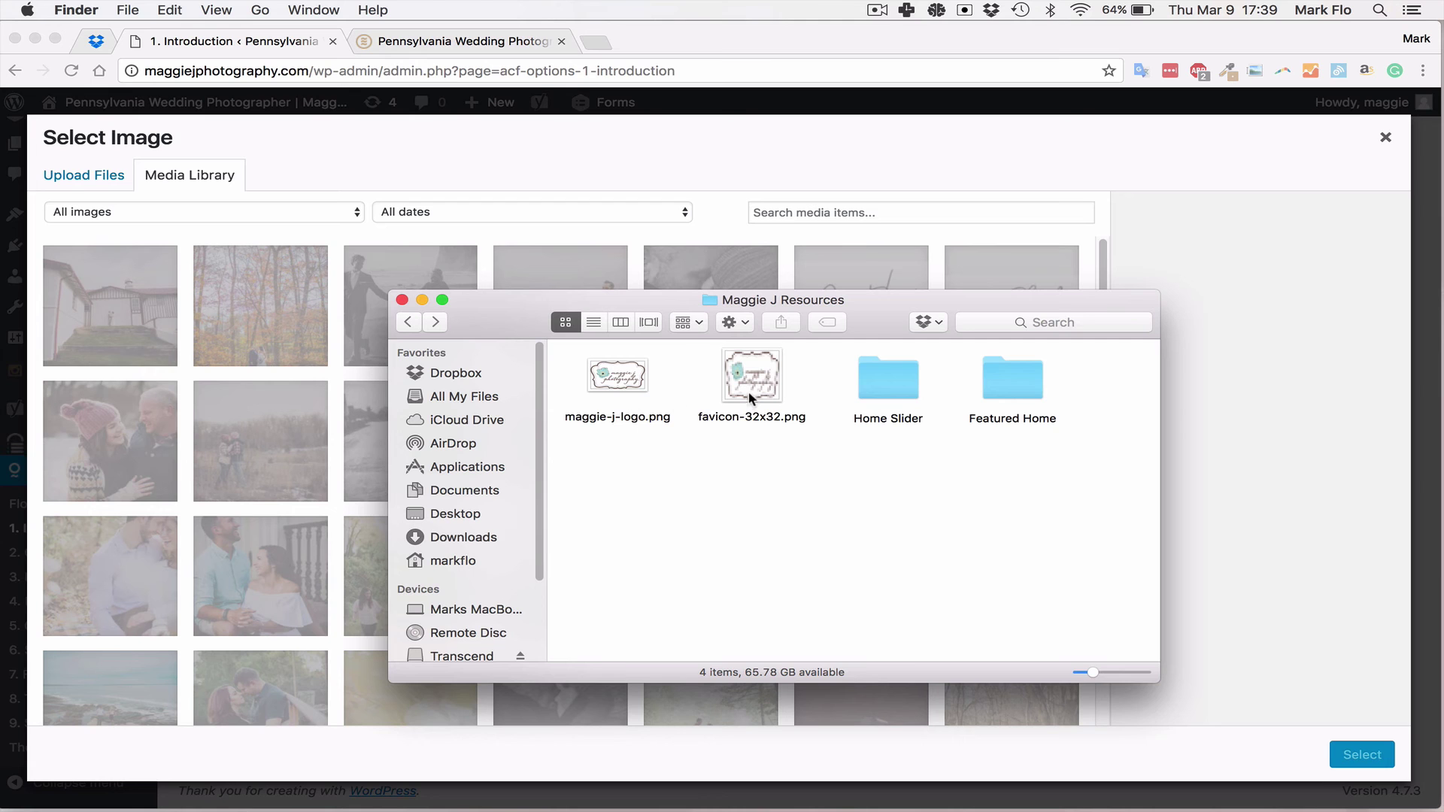
pyautogui.moveTo(750, 379); pyautogui.dragTo(313, 255)
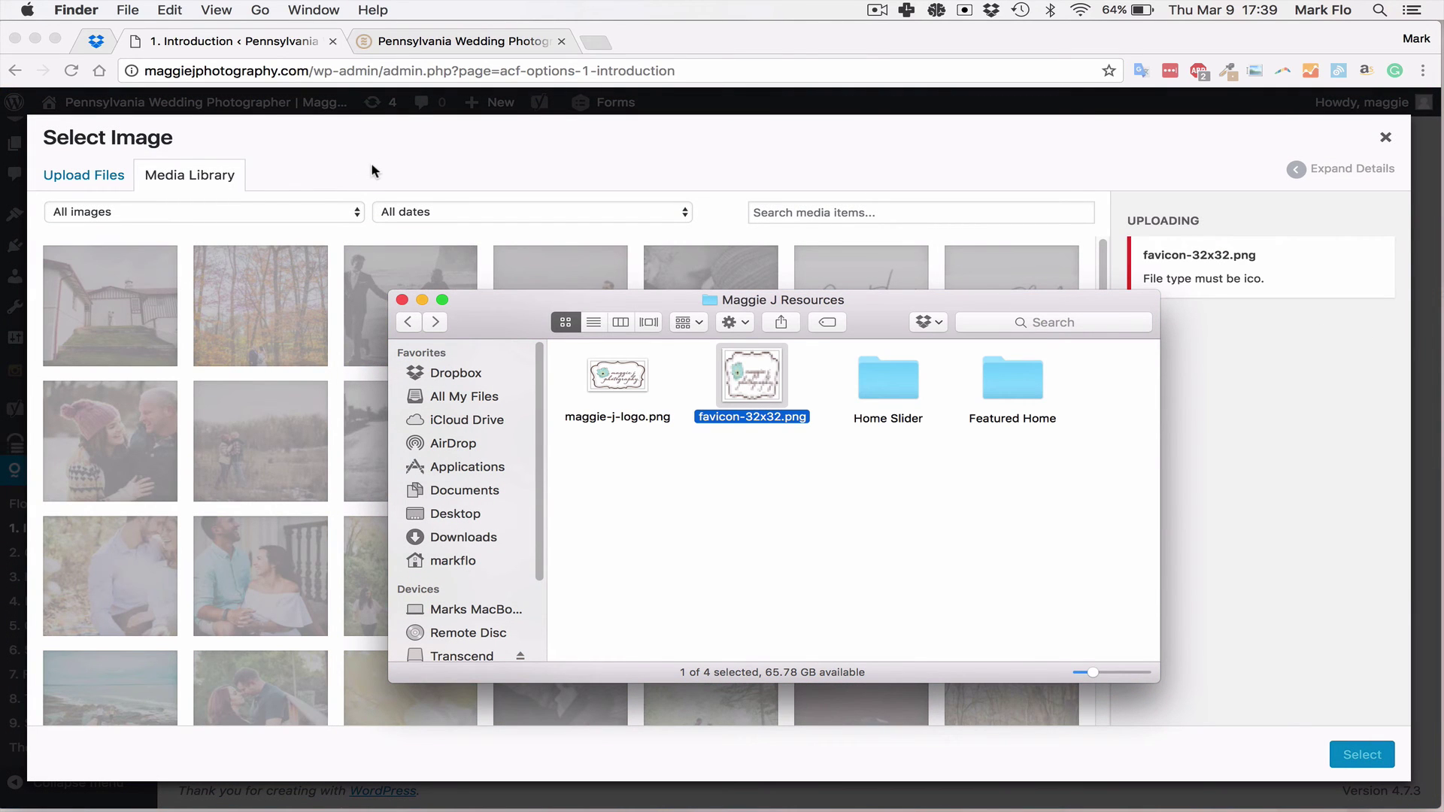
pyautogui.click(671, 532)
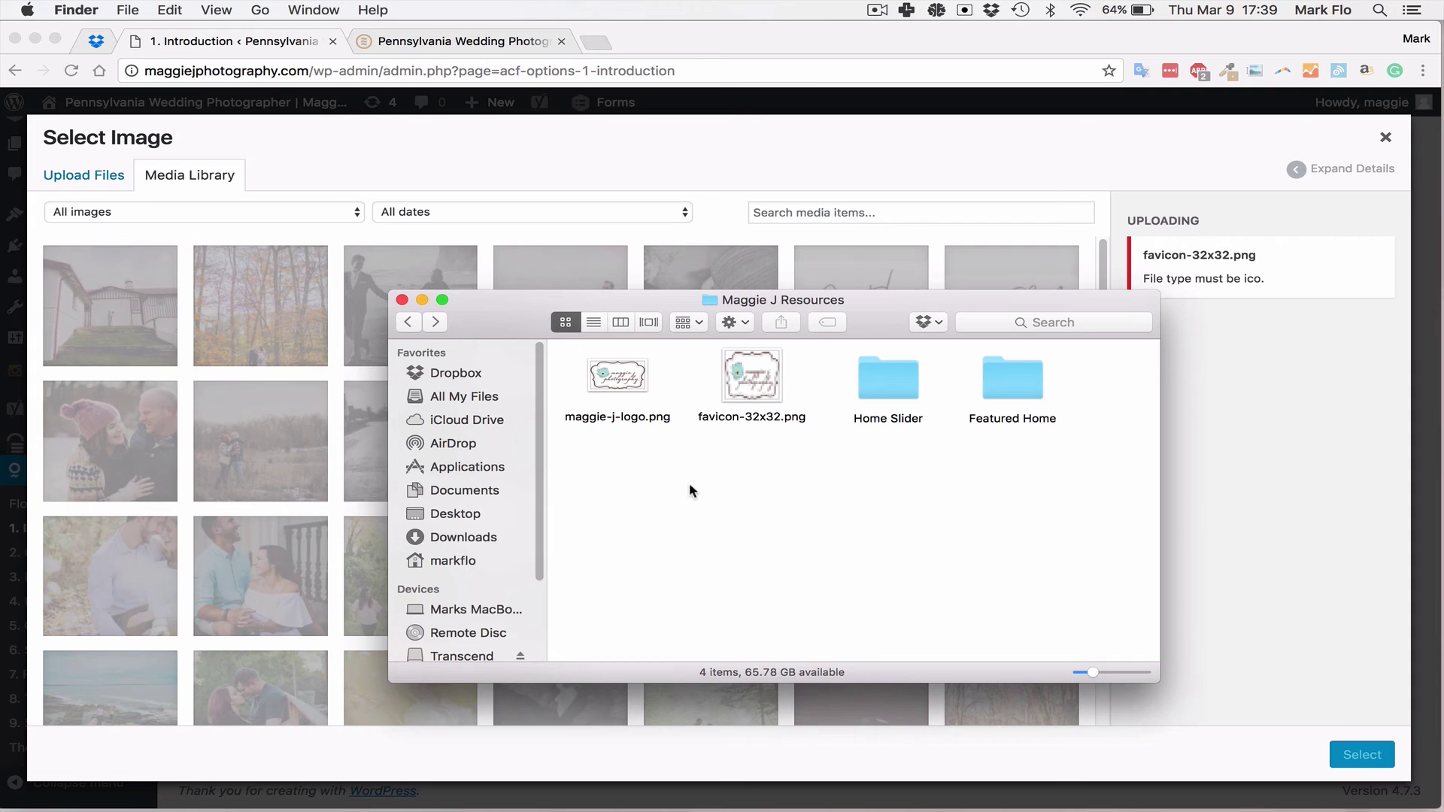
pyautogui.click(762, 390)
pyautogui.click(749, 483)
# Drag favicon.ico from Downloads/favicomatic into the Media Library.
pyautogui.click(775, 377)
pyautogui.click(744, 433)
pyautogui.click(751, 406)
pyautogui.click(796, 447)
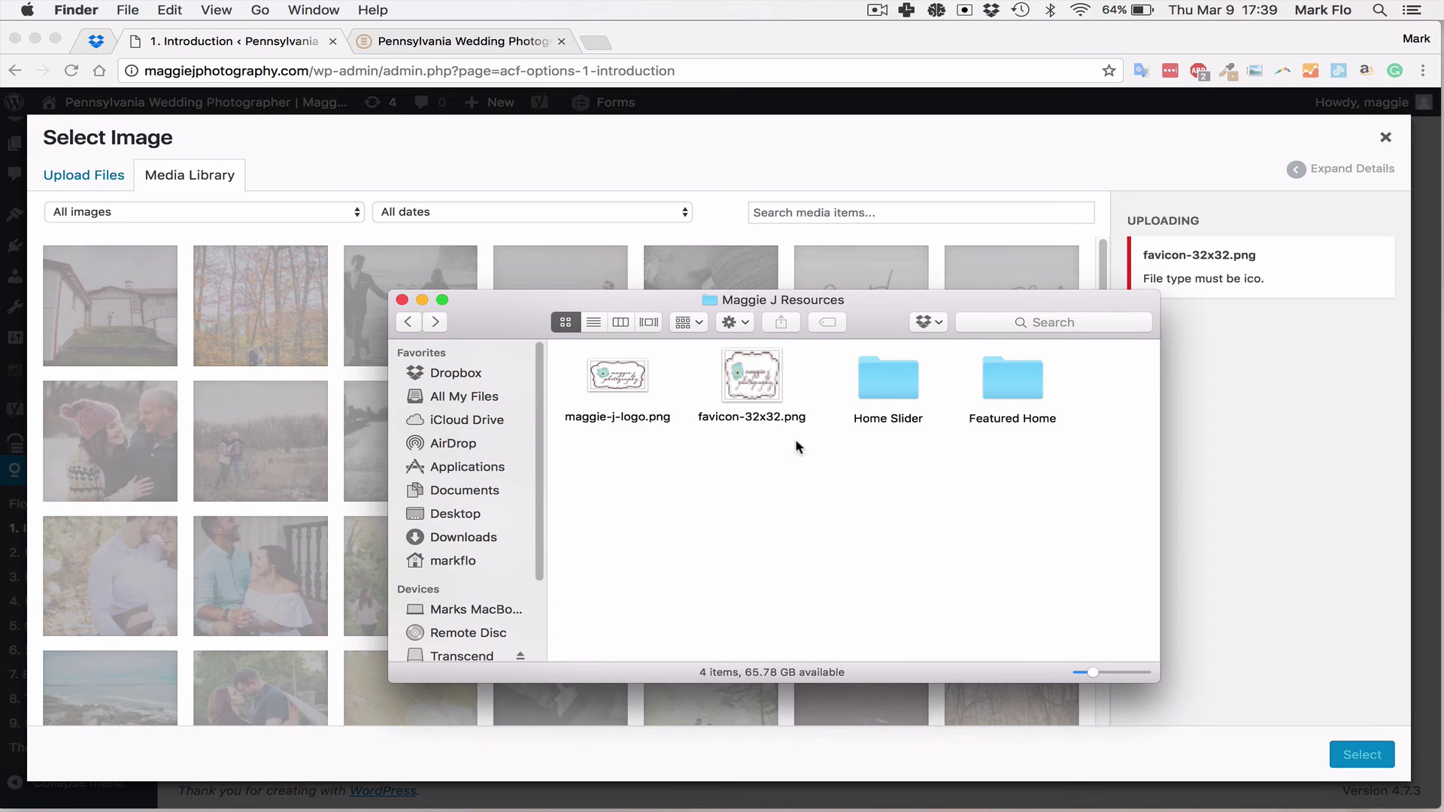
pyautogui.click(470, 537)
pyautogui.click(629, 389)
pyautogui.doubleClick(628, 389)
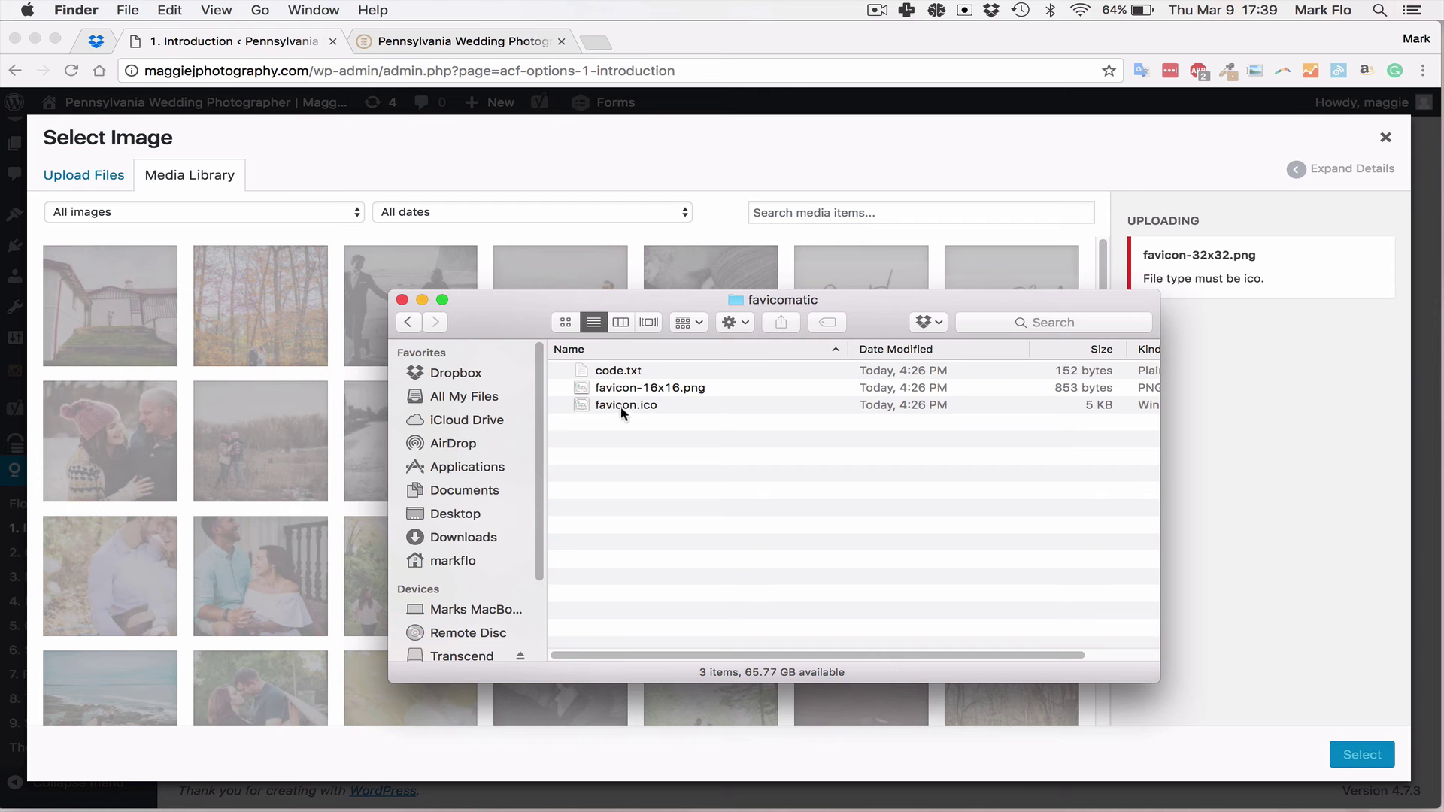
pyautogui.click(674, 413)
pyautogui.moveTo(622, 406); pyautogui.dragTo(259, 320)
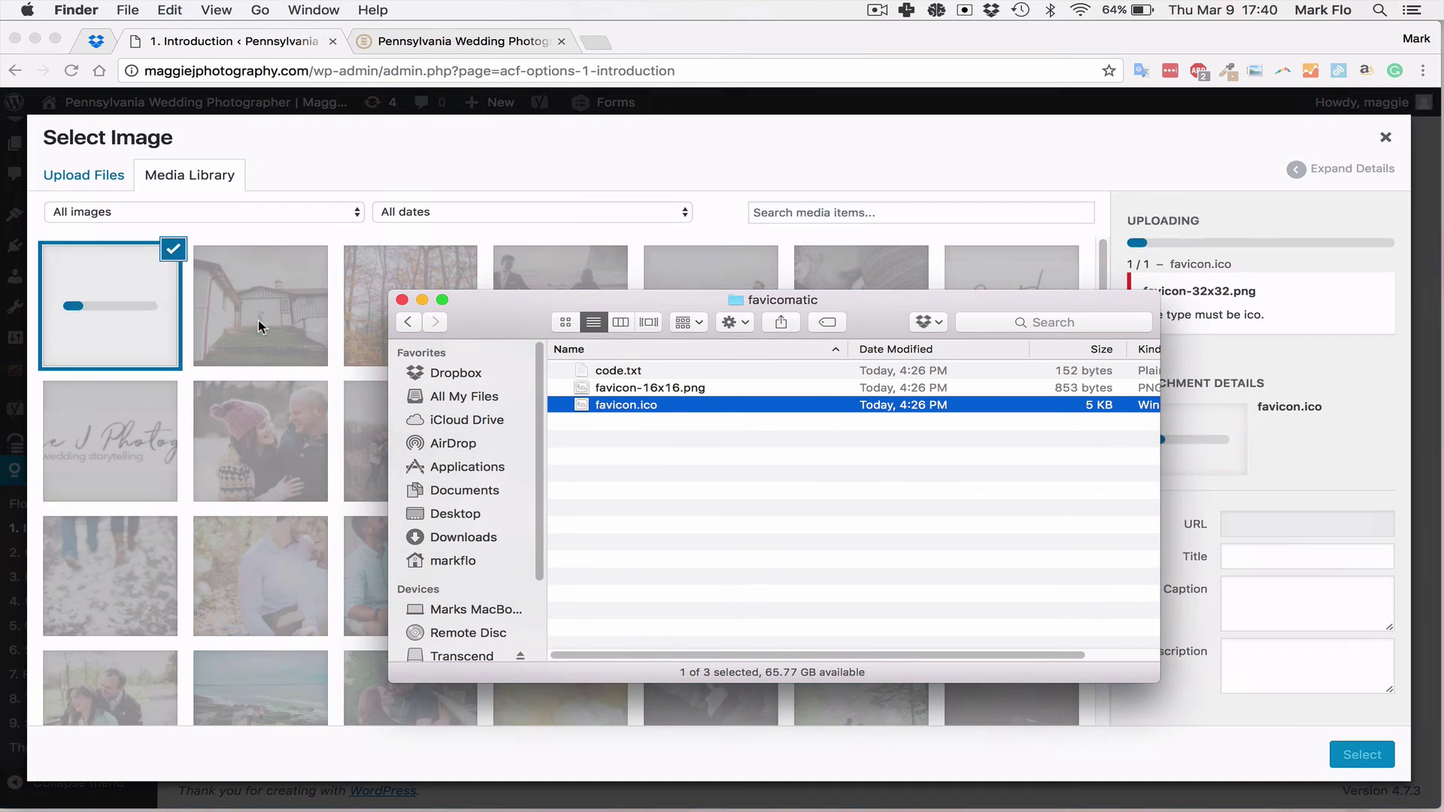
# Return to the browser and select favicon.ico as the site favicon.
pyautogui.click(469, 538)
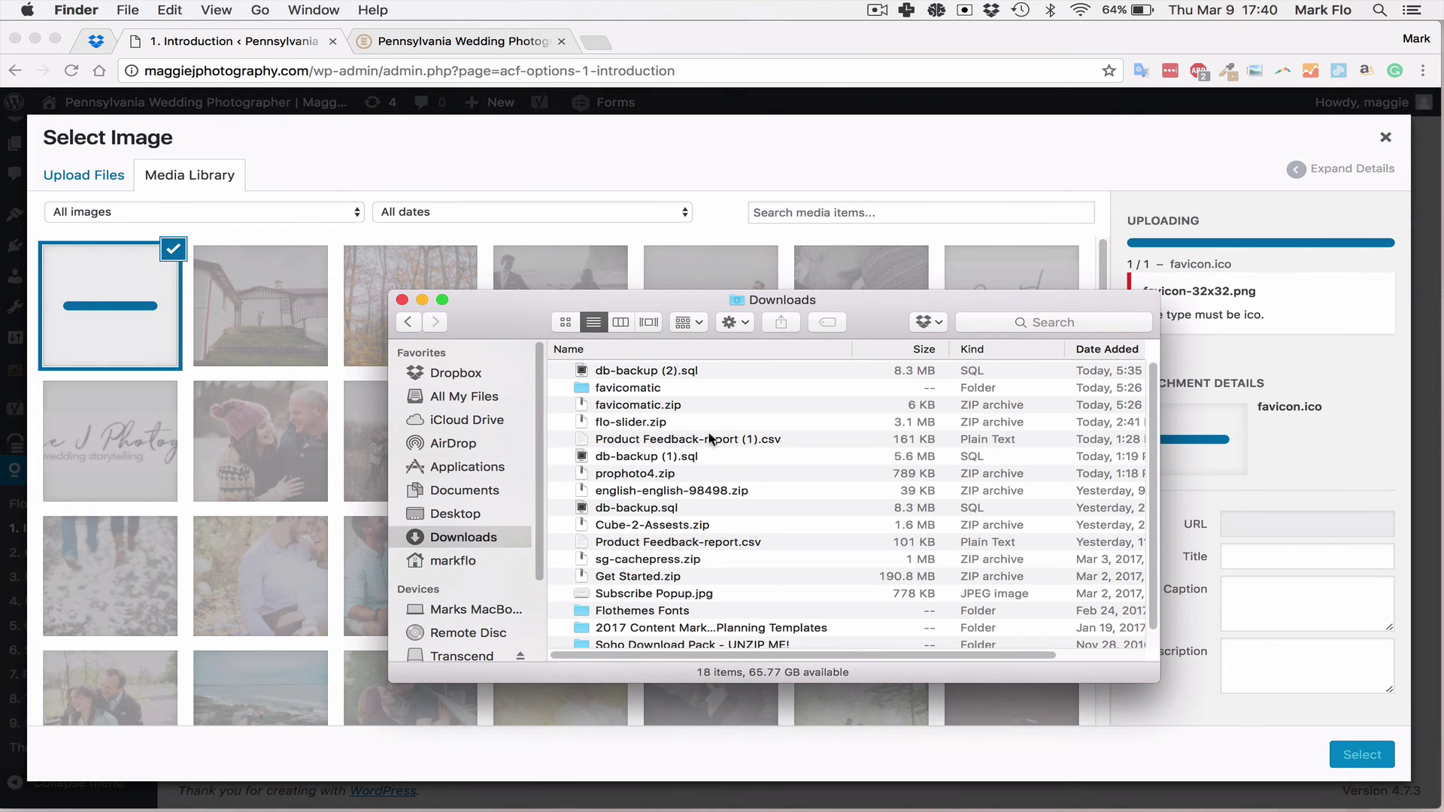
pyautogui.click(467, 513)
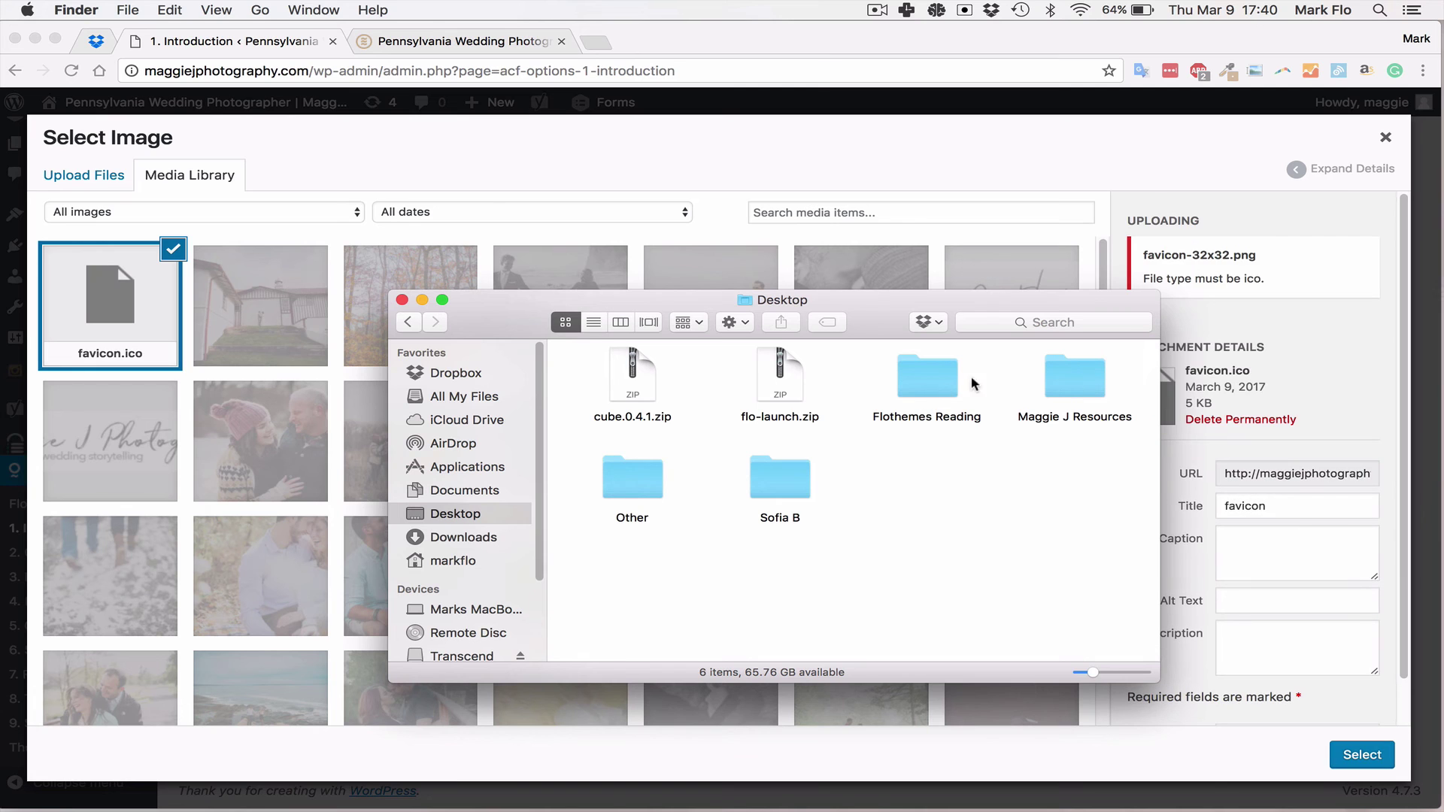
pyautogui.click(849, 173)
pyautogui.click(1360, 754)
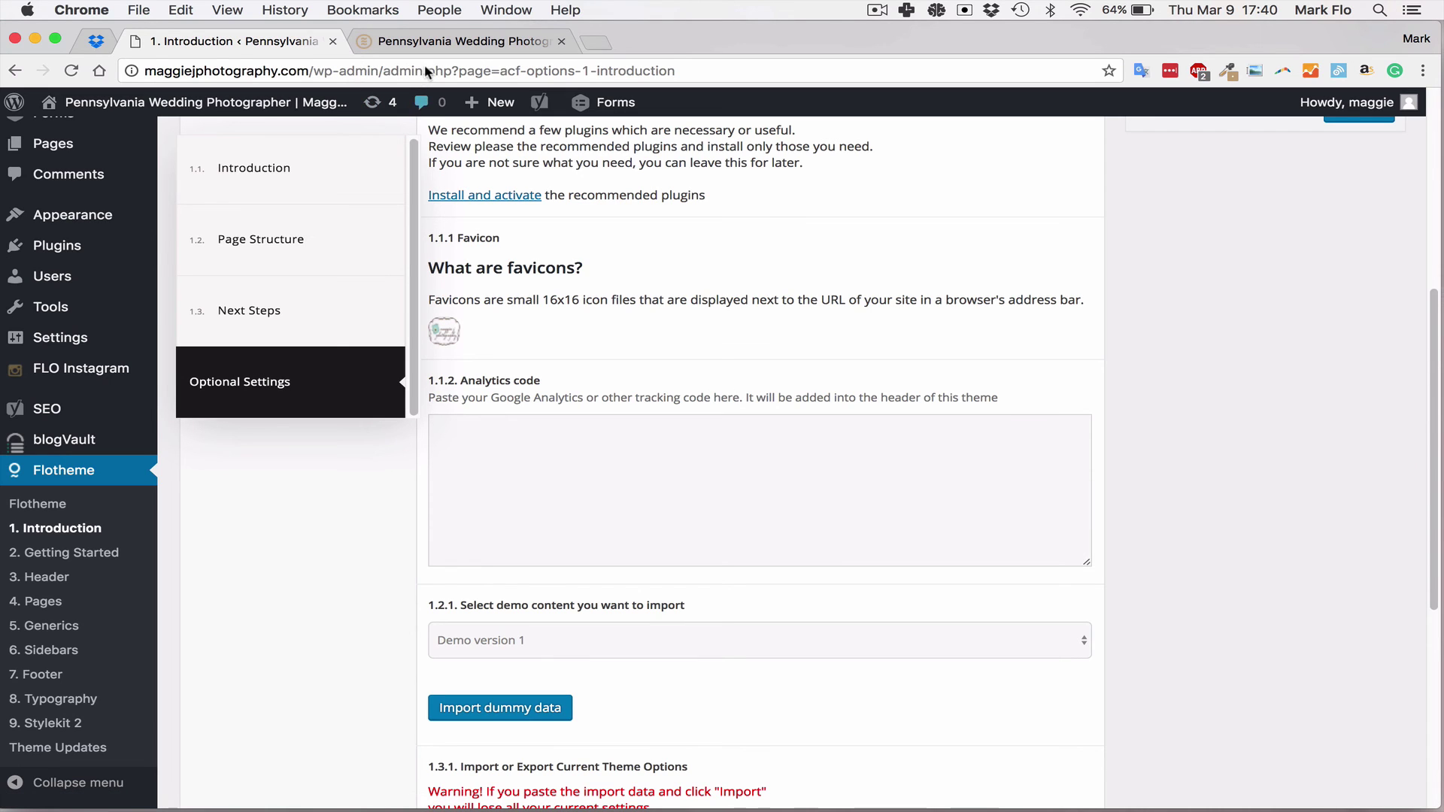
# Update the Introduction options in the Publish box to save the new favicon.
pyautogui.click(637, 474)
pyautogui.scroll(-1, 622, 507)
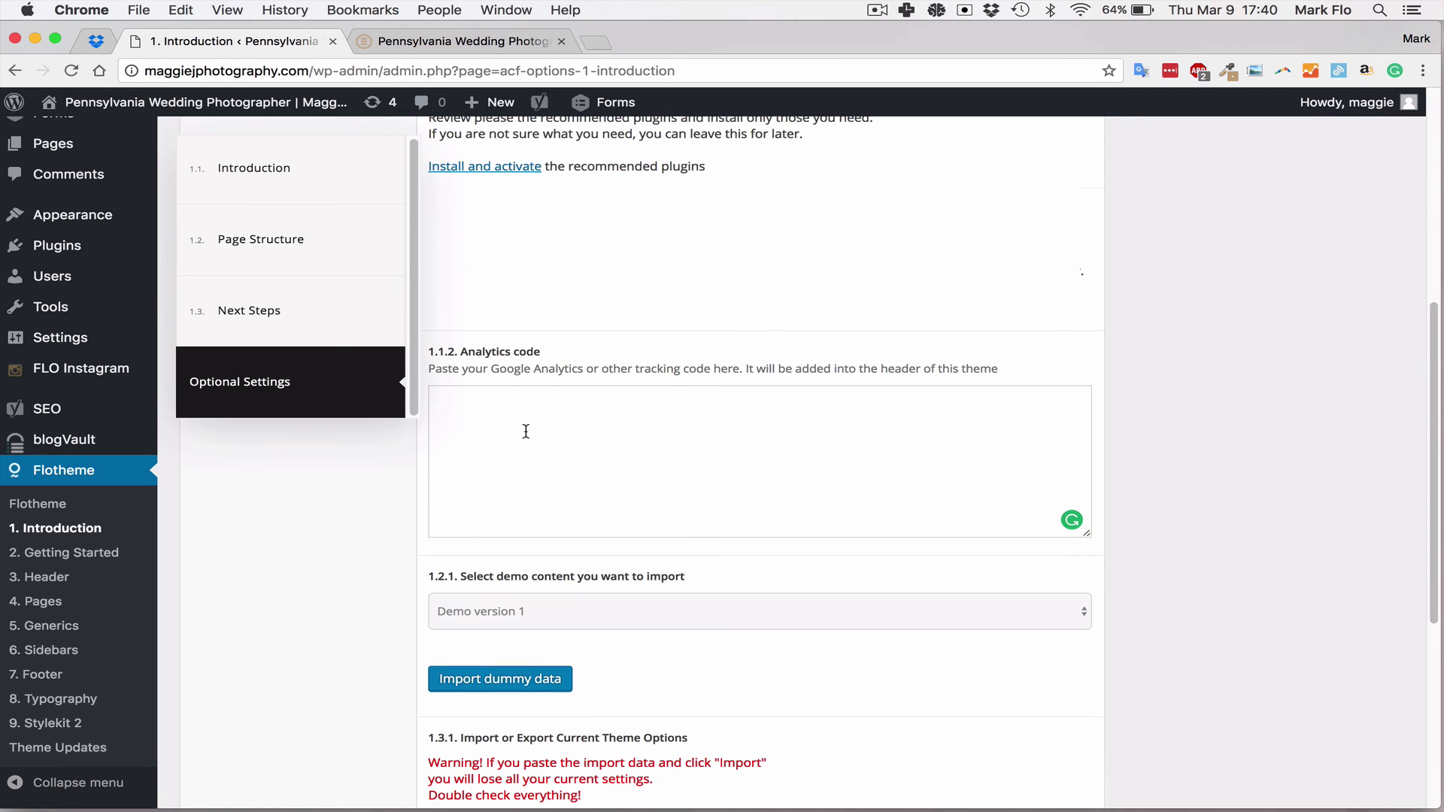
pyautogui.scroll(1, 605, 463)
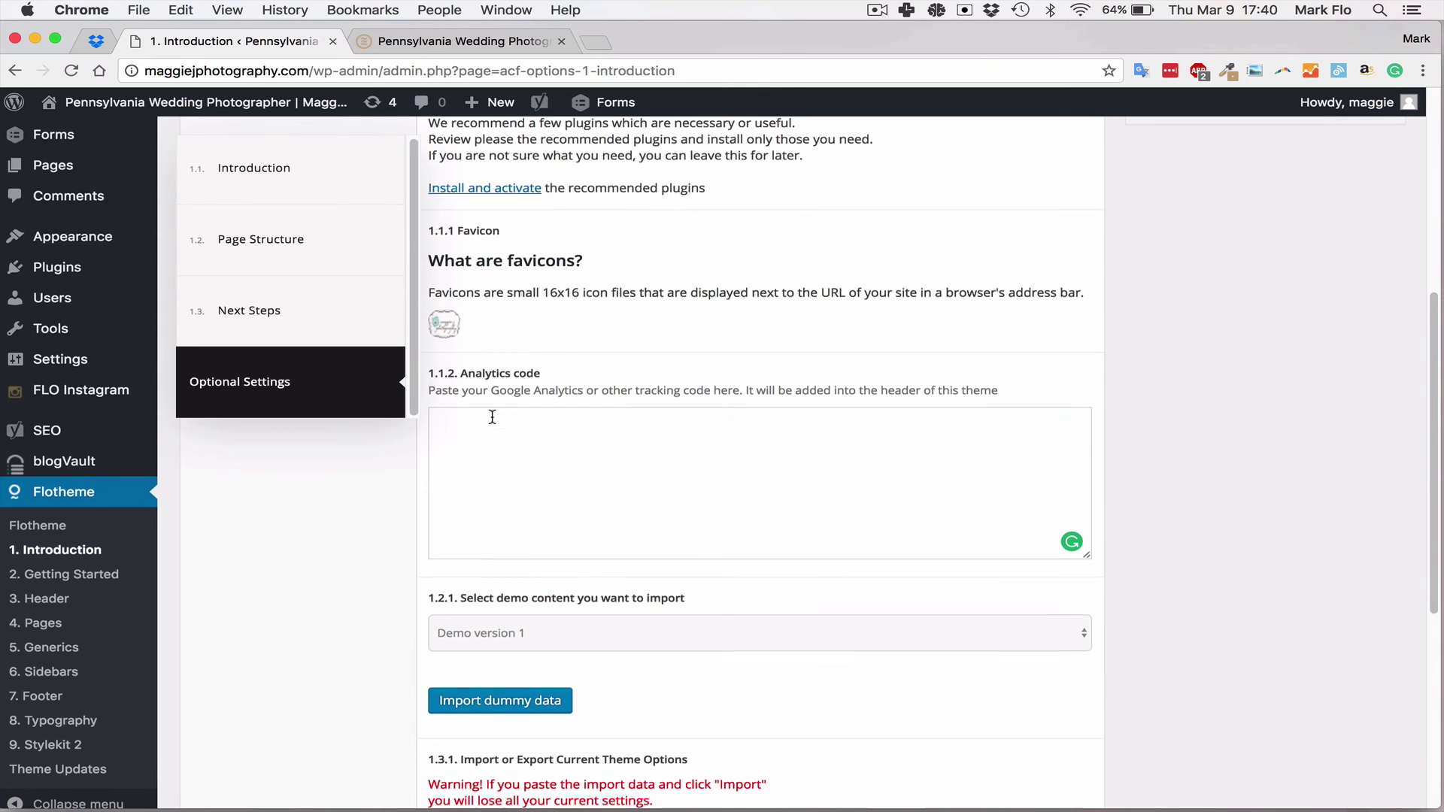
pyautogui.scroll(-5, 509, 429)
pyautogui.scroll(10, 644, 459)
pyautogui.click(1350, 539)
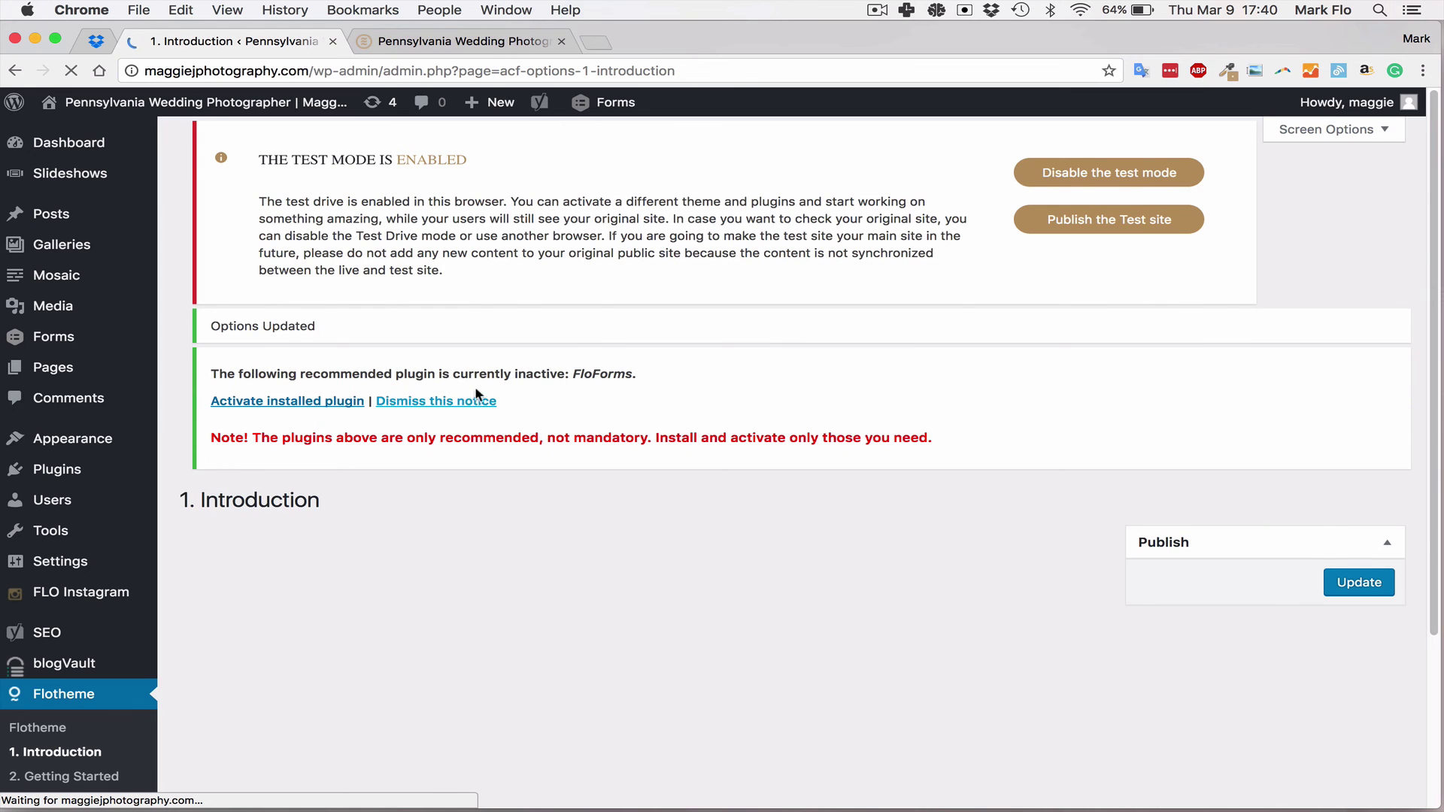
pyautogui.scroll(-3, 340, 263)
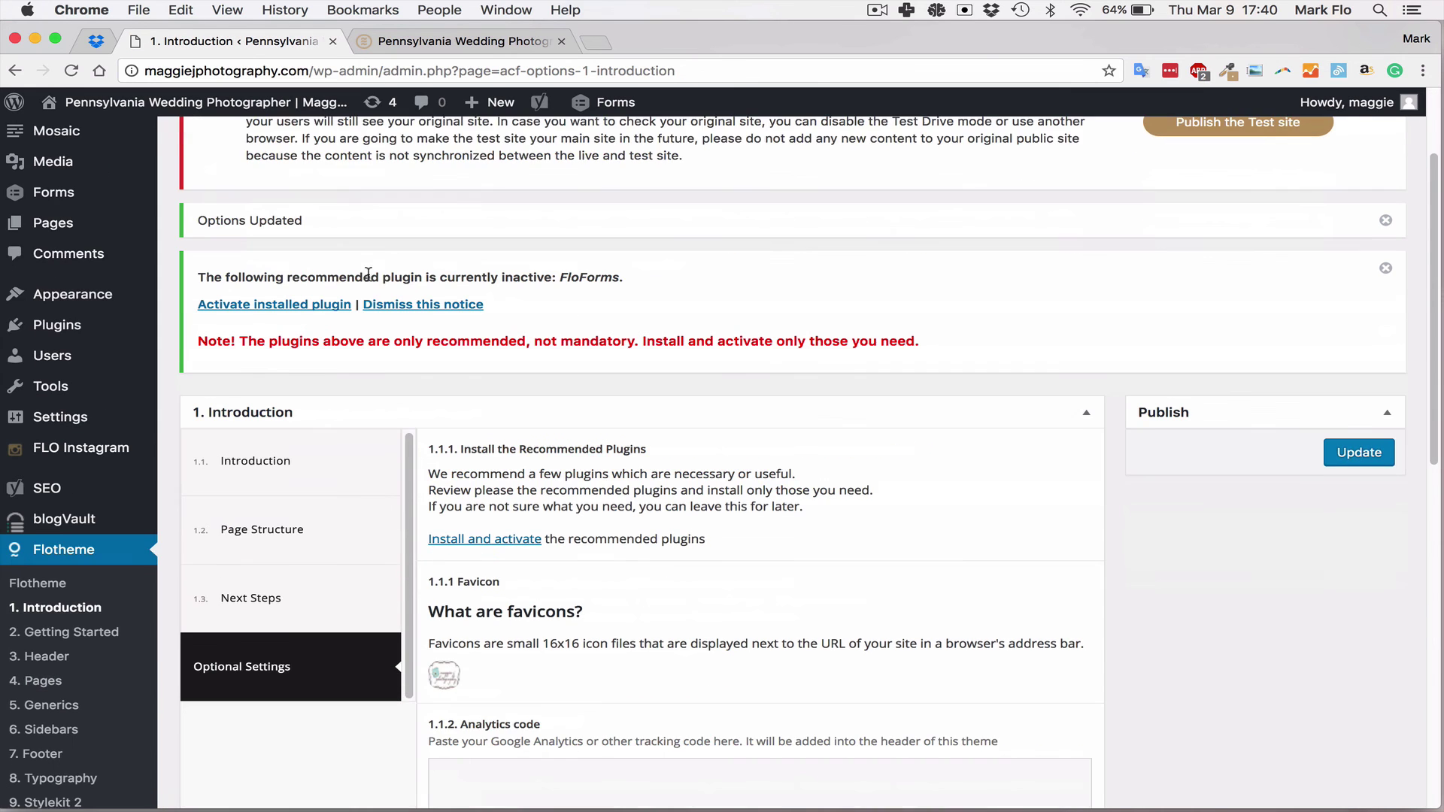
pyautogui.scroll(-1, 395, 300)
pyautogui.scroll(4, 419, 316)
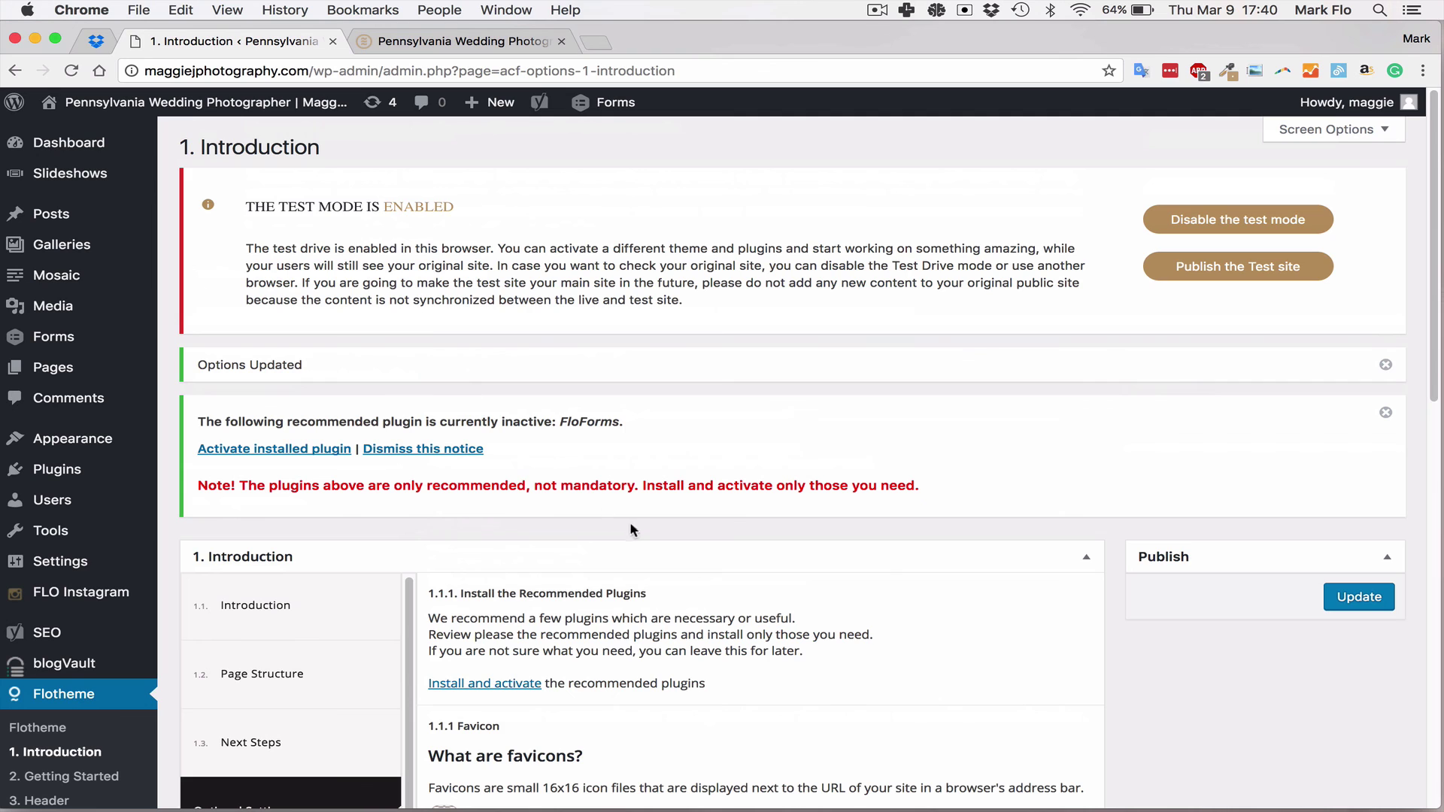
pyautogui.scroll(-2, 878, 563)
pyautogui.scroll(-3, 888, 548)
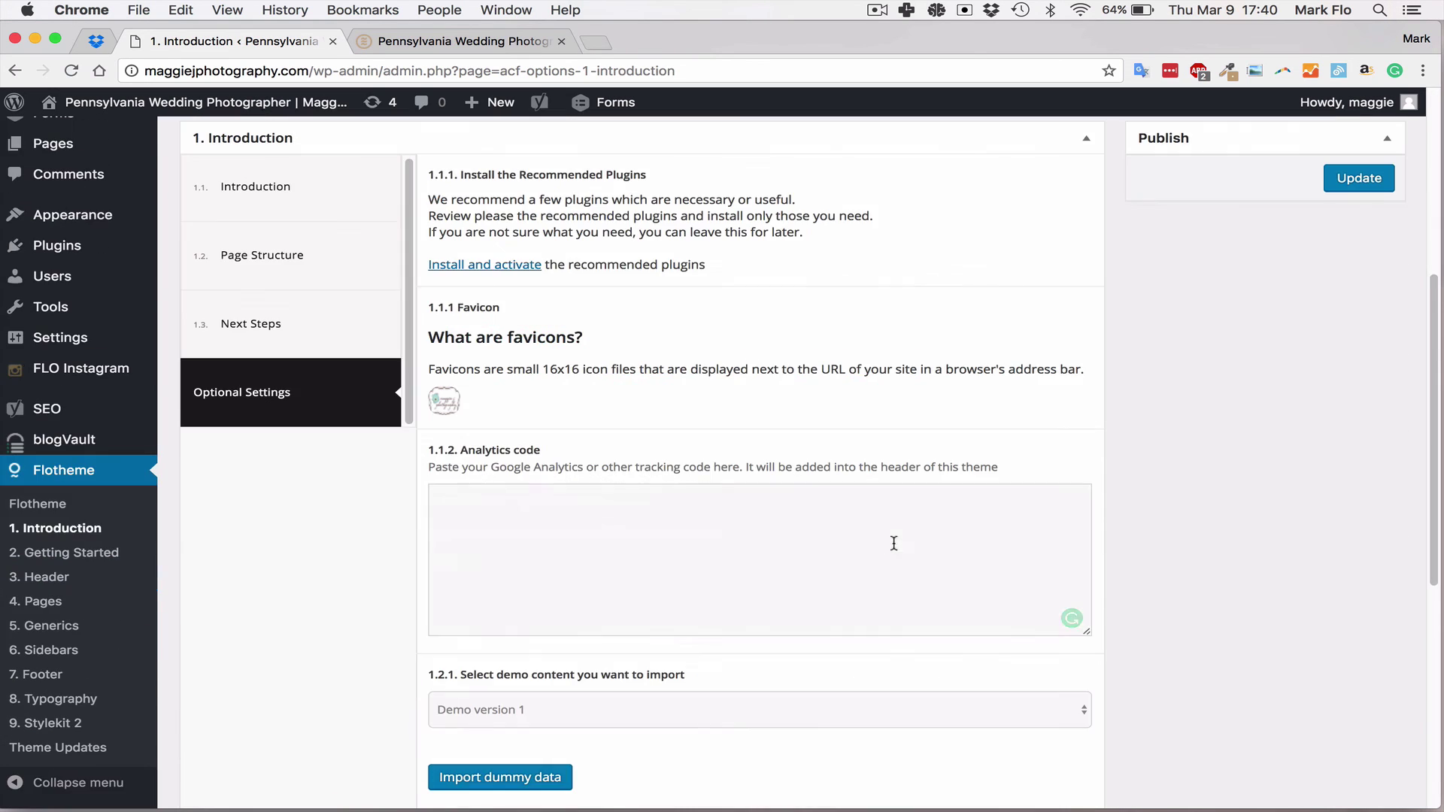